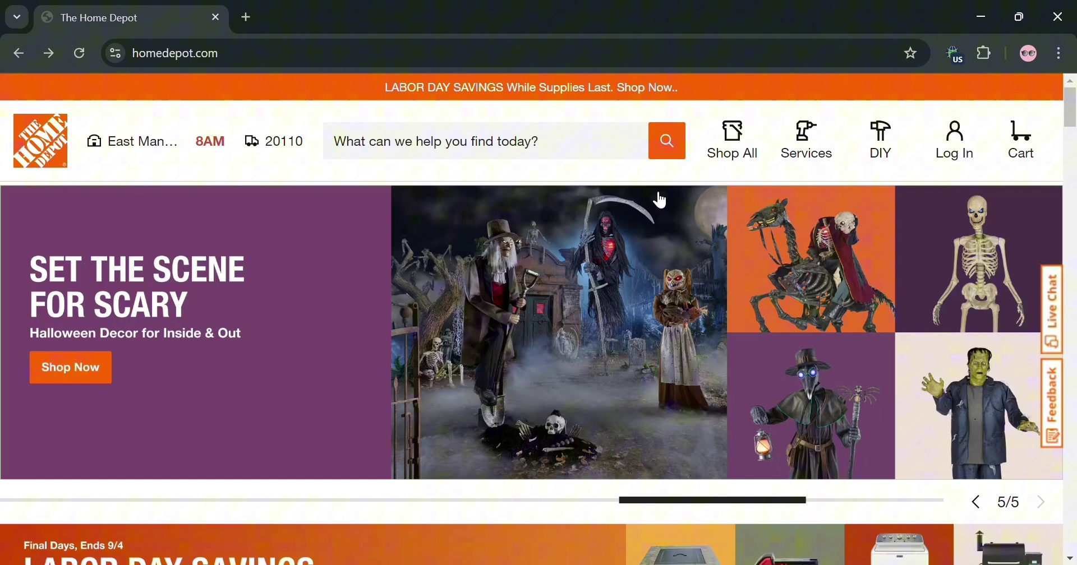
Scroll down through the Home Depot homepage and partway back up.
scroll(662, 201, "down", 2)
scroll(676, 187, "down", 3)
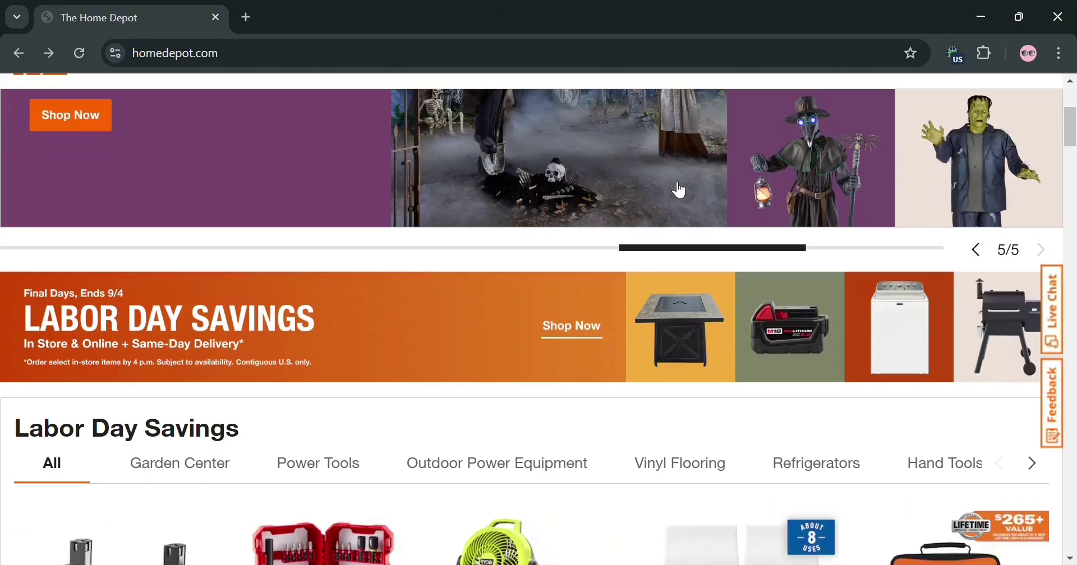
scroll(679, 191, "down", 9)
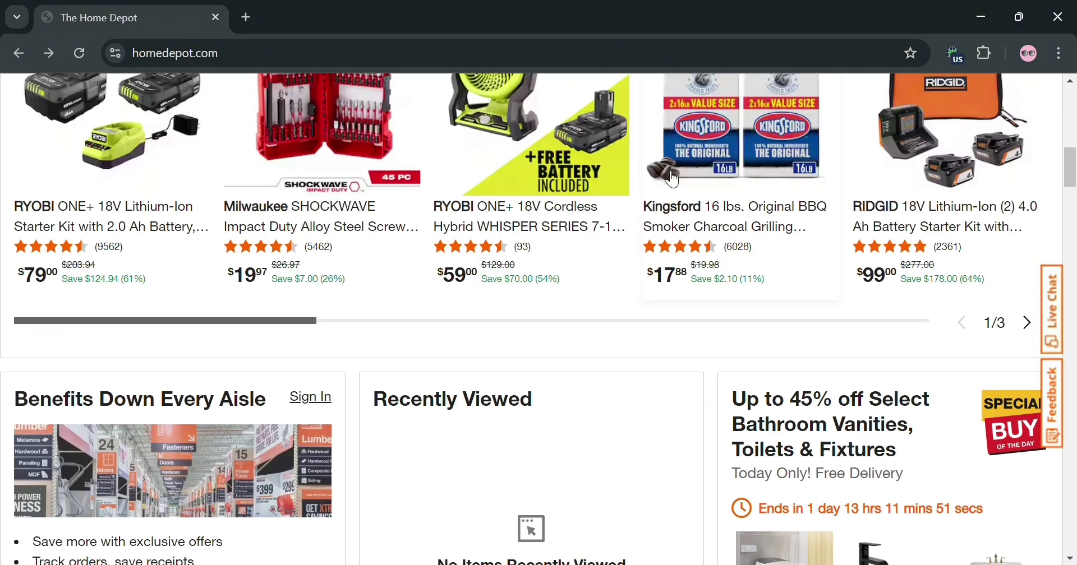
scroll(673, 177, "down", 11)
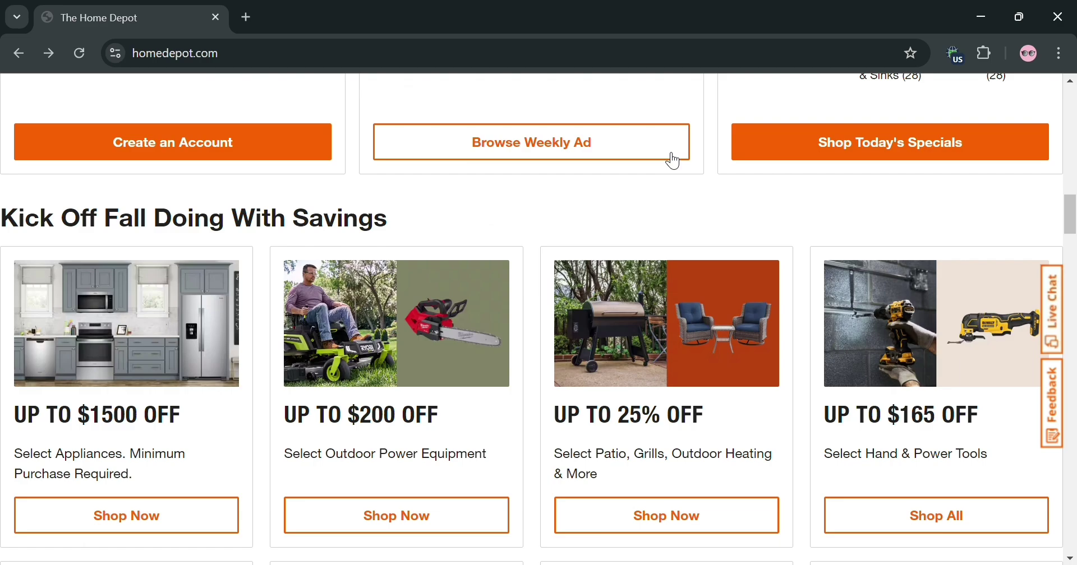
scroll(670, 151, "down", 9)
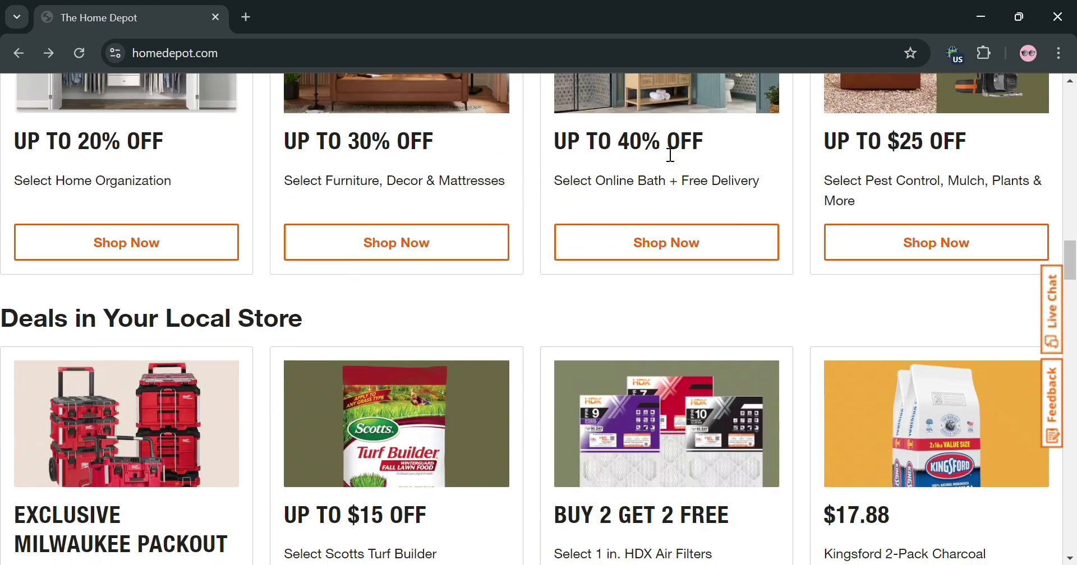
scroll(670, 155, "down", 12)
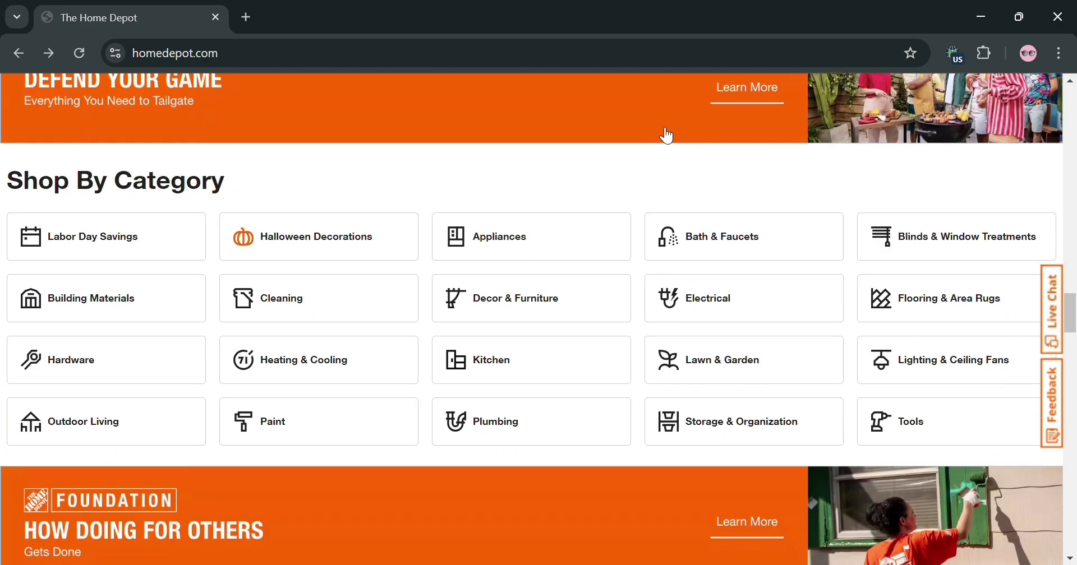
scroll(457, 224, "down", 5)
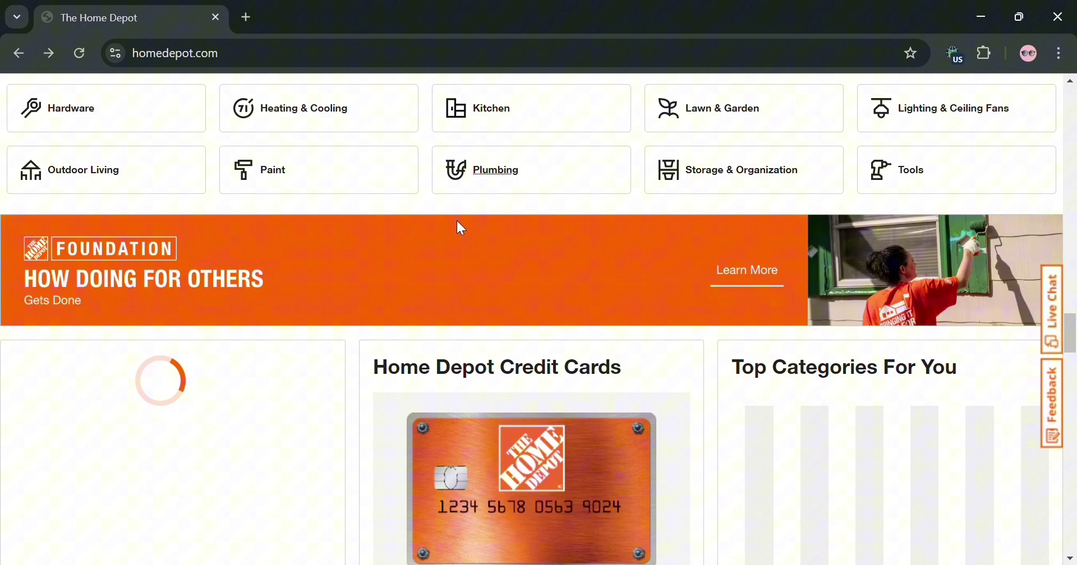
scroll(465, 225, "down", 3)
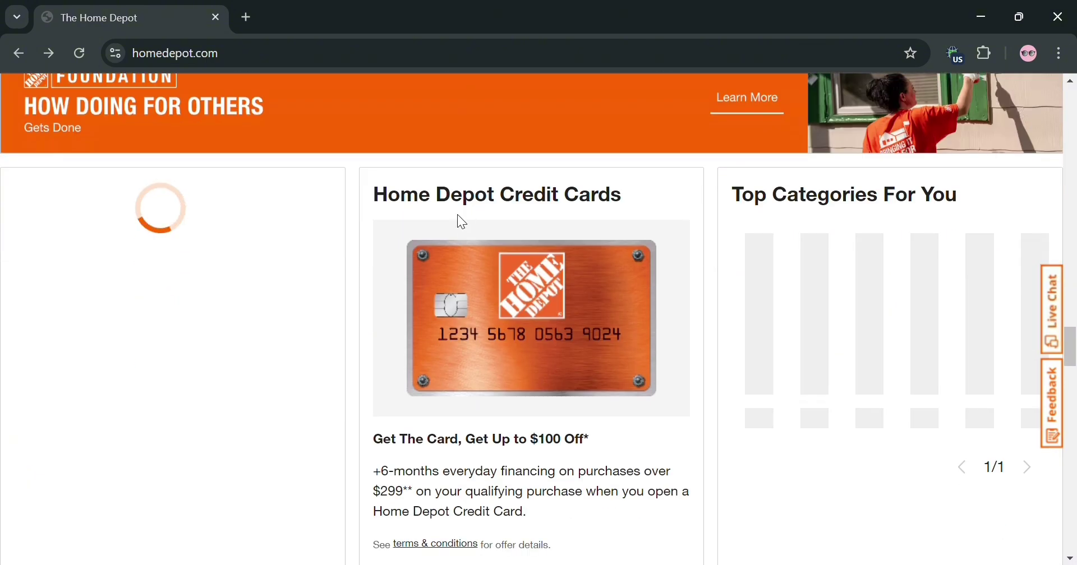
scroll(463, 209, "down", 2)
scroll(457, 206, "down", 2)
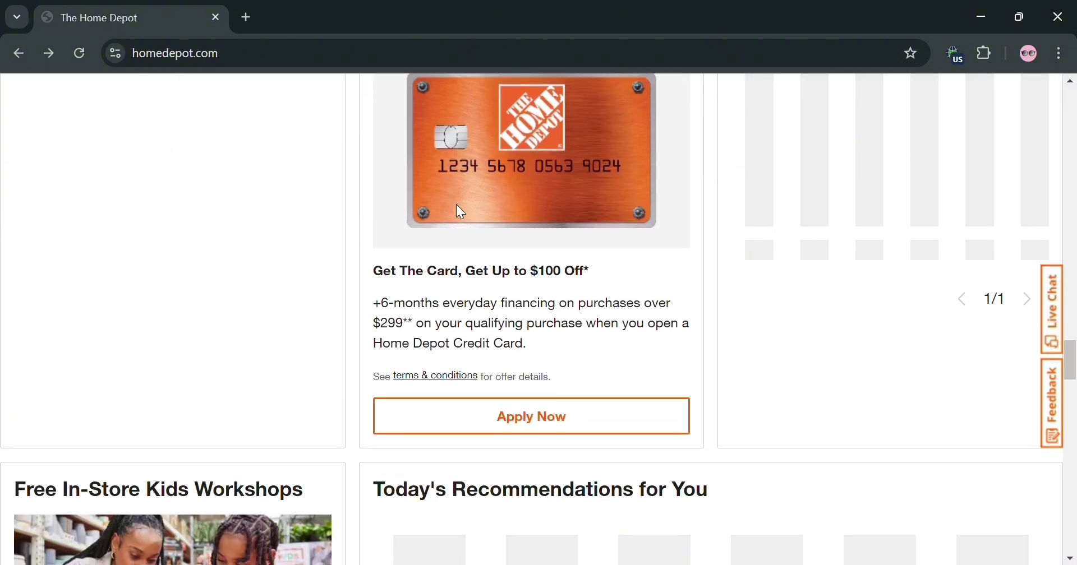
scroll(456, 205, "down", 3)
scroll(455, 187, "down", 4)
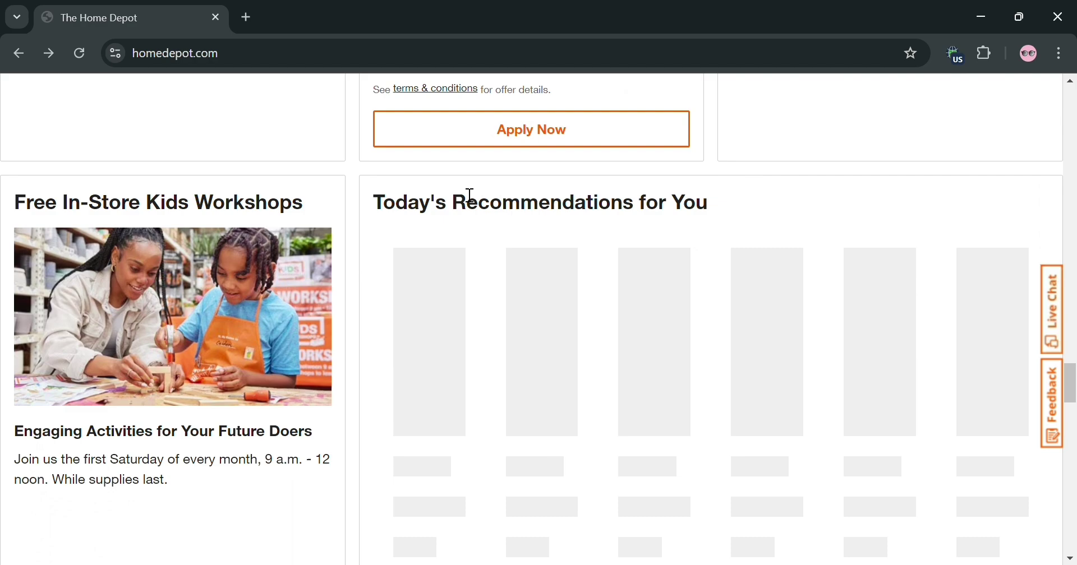
scroll(439, 157, "down", 6)
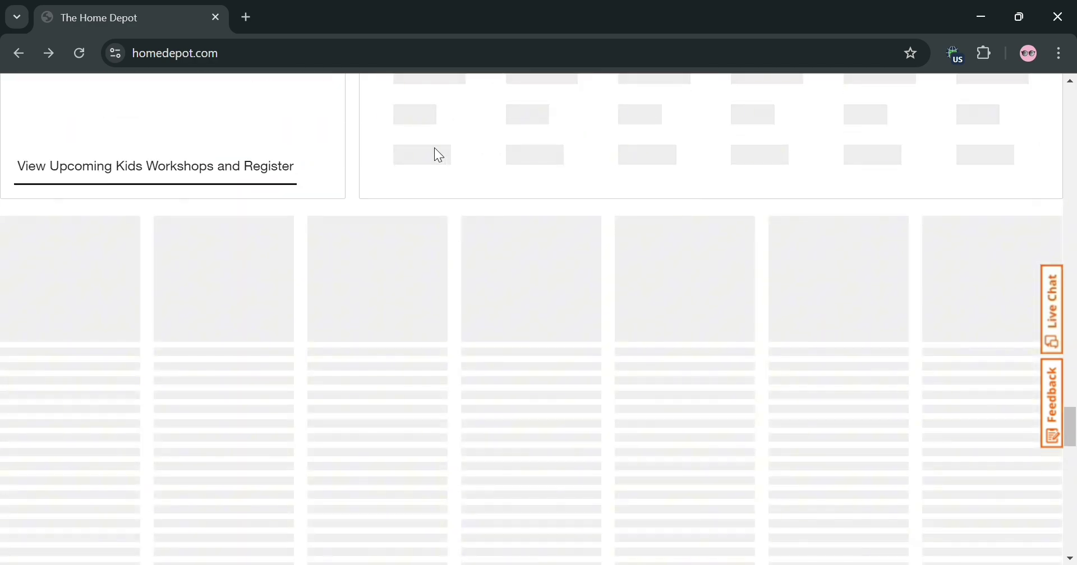
scroll(433, 148, "down", 5)
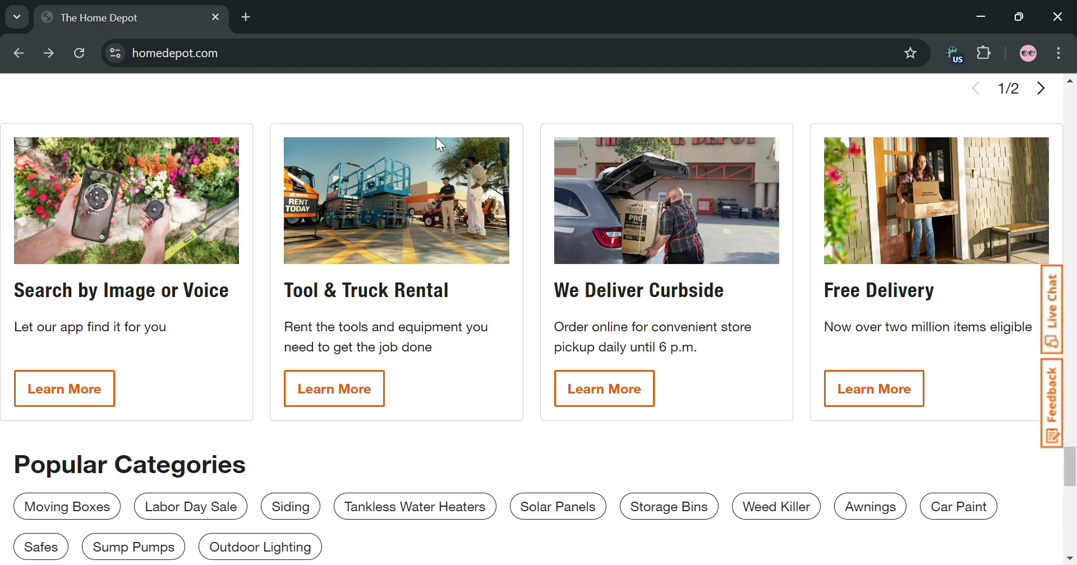
scroll(436, 138, "down", 12)
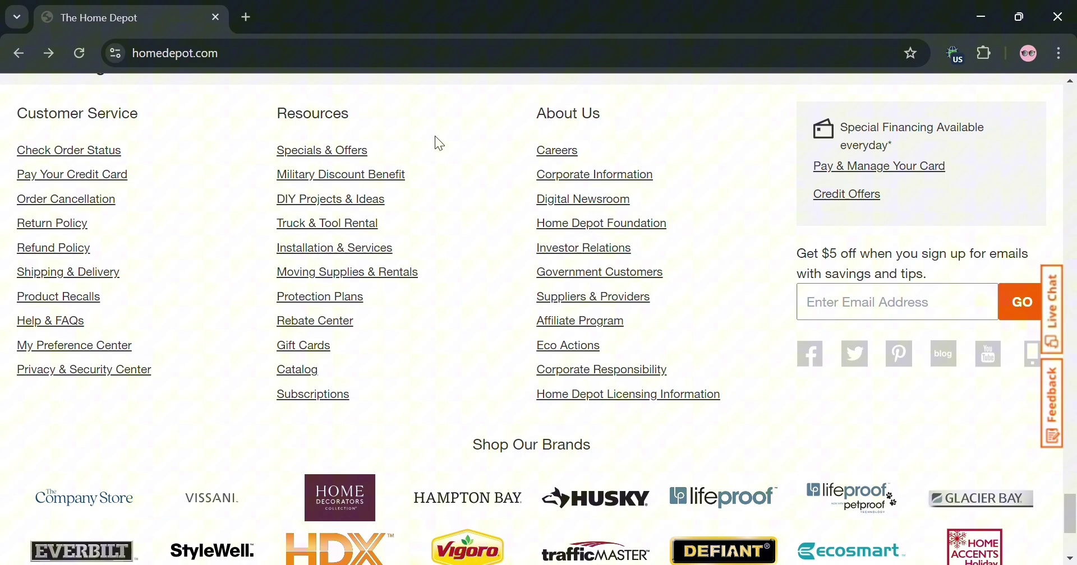
scroll(436, 137, "down", 4)
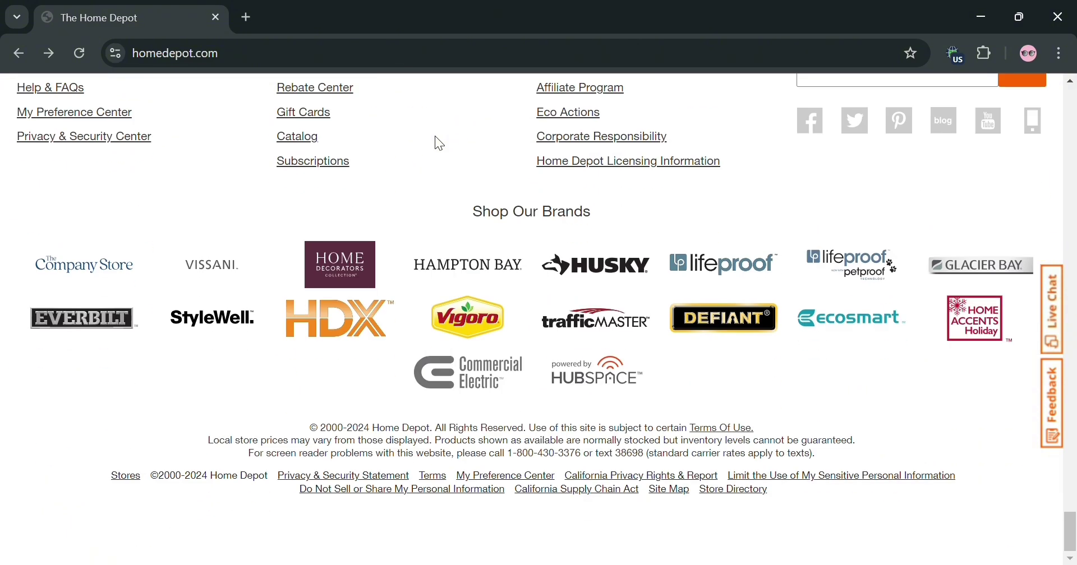
scroll(435, 137, "up", 6)
scroll(436, 137, "up", 20)
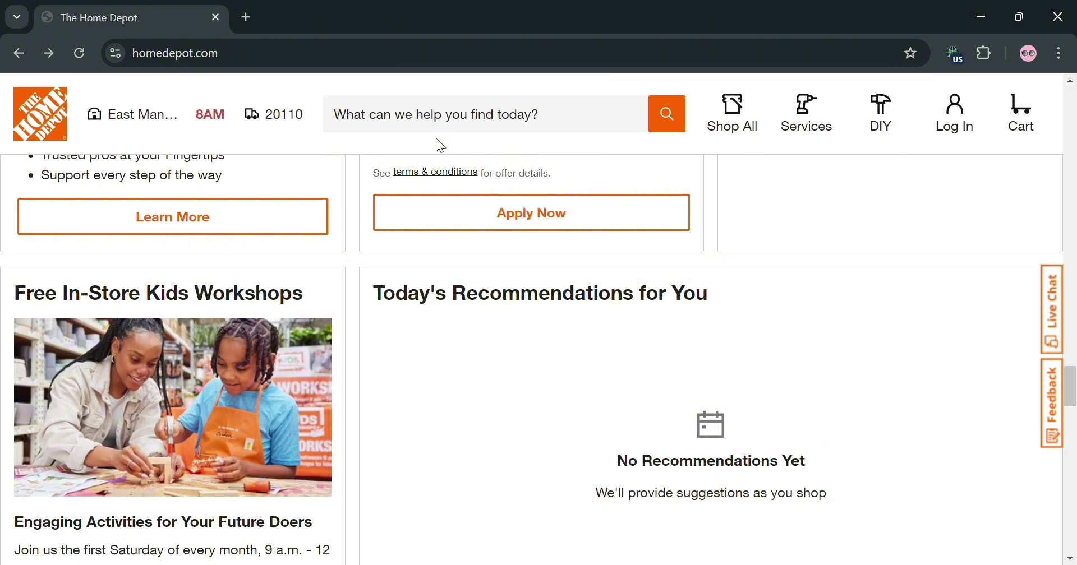
scroll(436, 138, "up", 6)
scroll(439, 144, "up", 9)
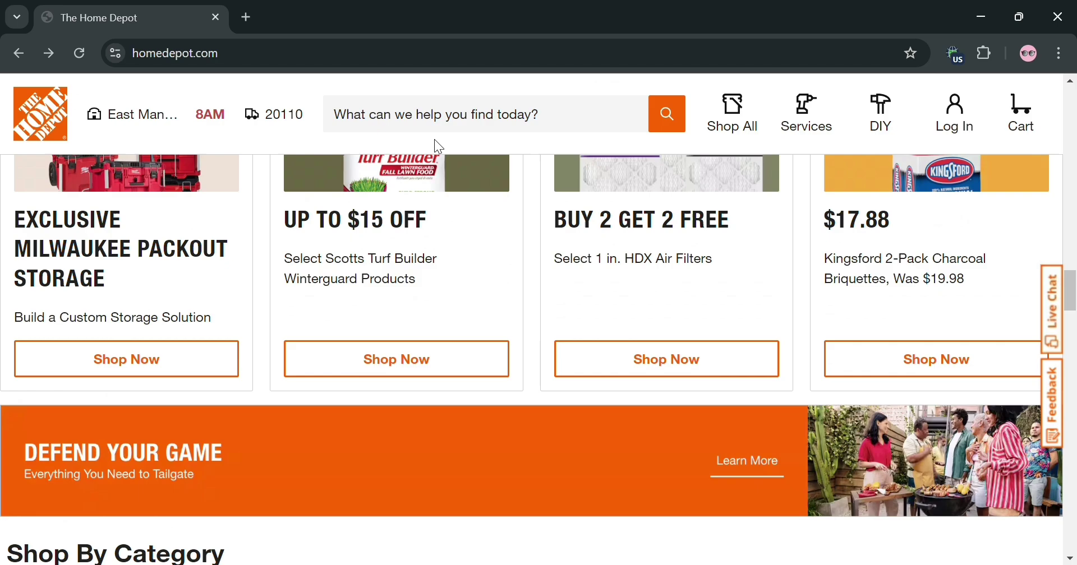
scroll(533, 211, "up", 15)
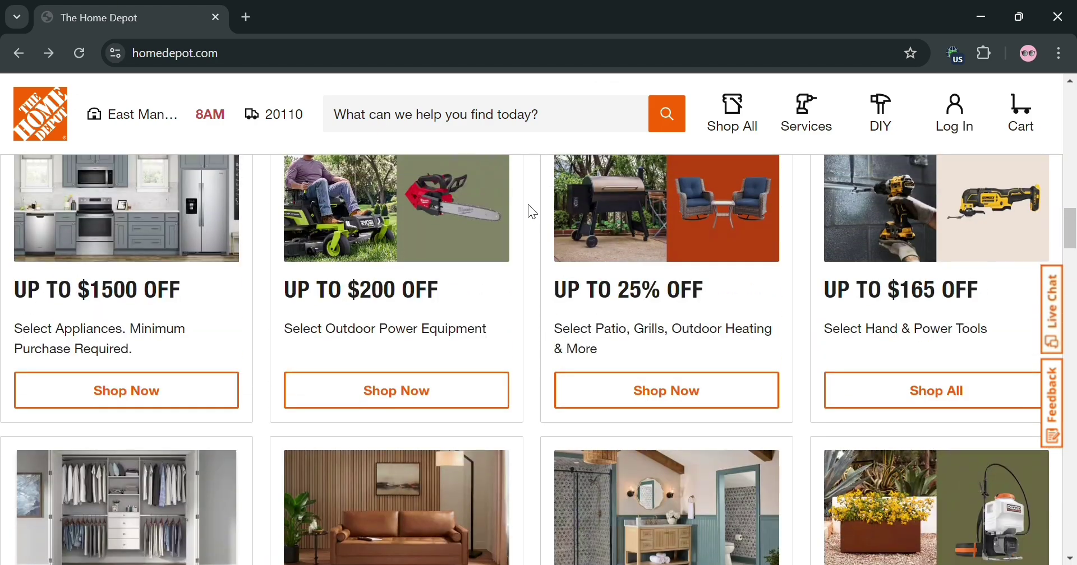
scroll(797, 254, "up", 5)
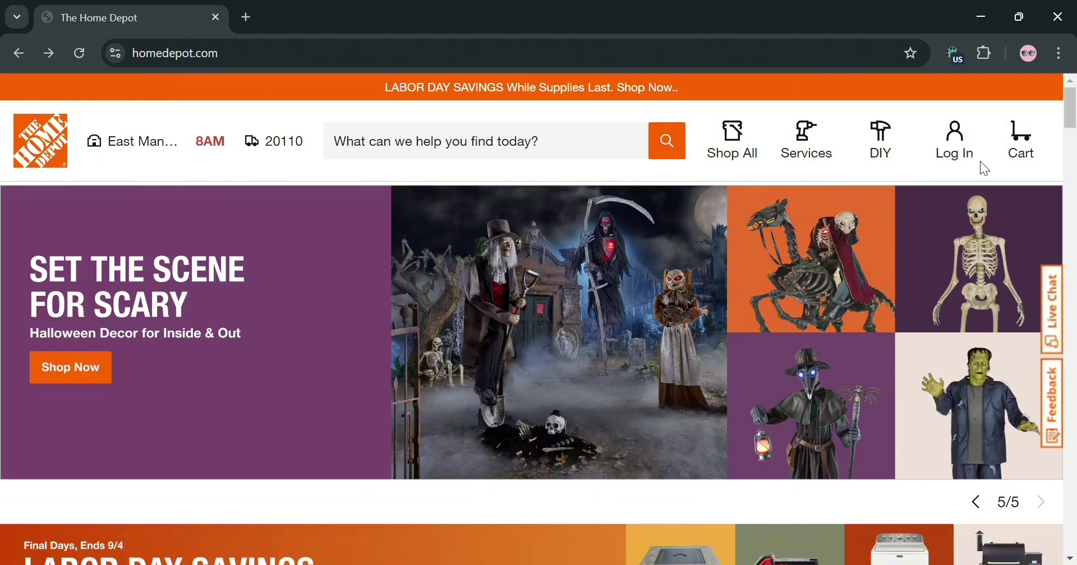
Open the Log In panel and go to the email sign-in page via Register/Sign in.
left_click(956, 149)
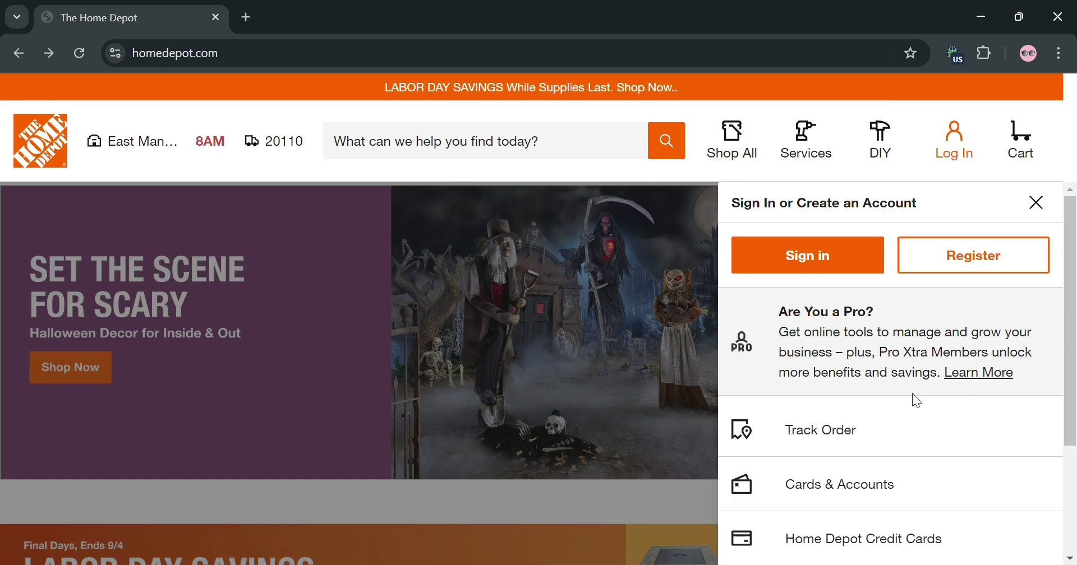
scroll(912, 395, "down", 3)
scroll(854, 467, "up", 3)
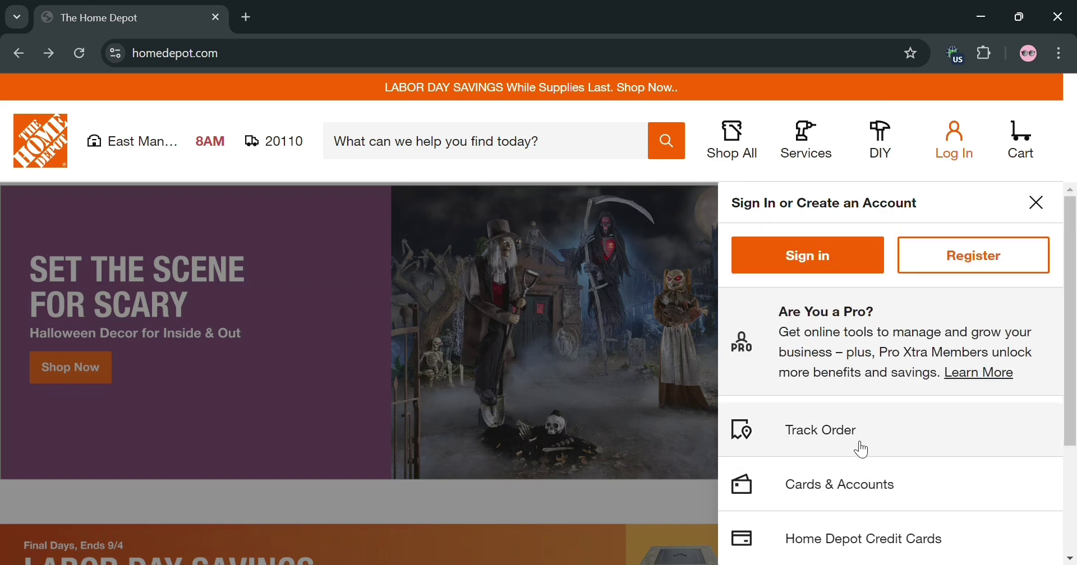
left_click(975, 263)
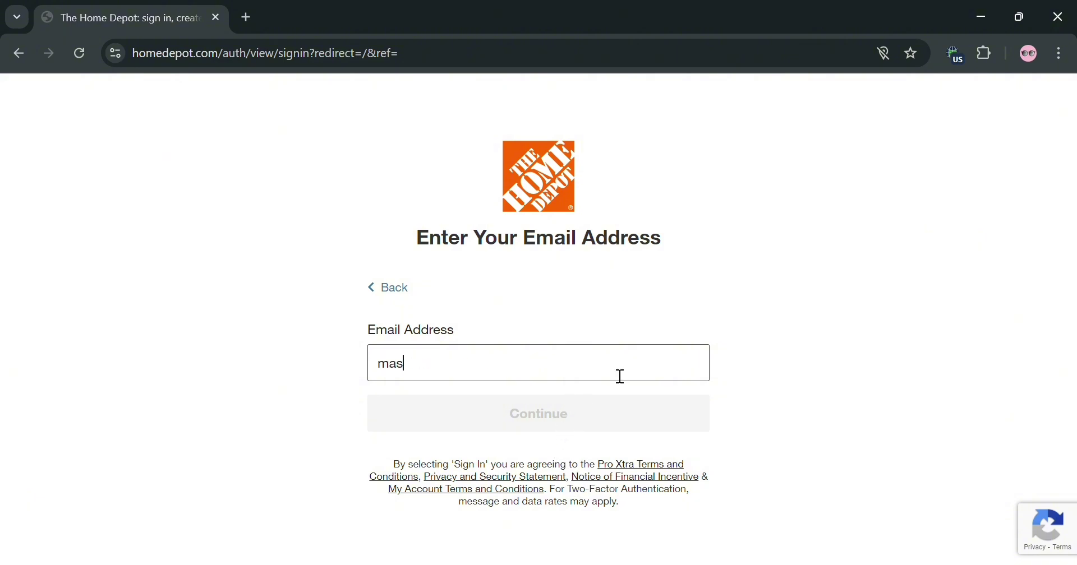
Finish entering the account email address and submit it to sign in.
type("@gbox.adnu.ed")
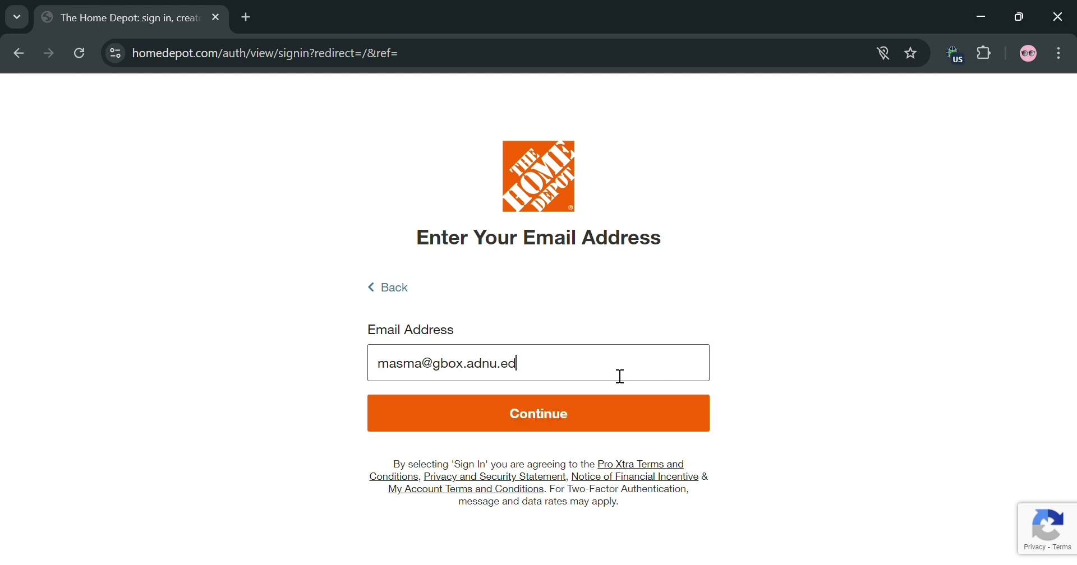
type("u.p")
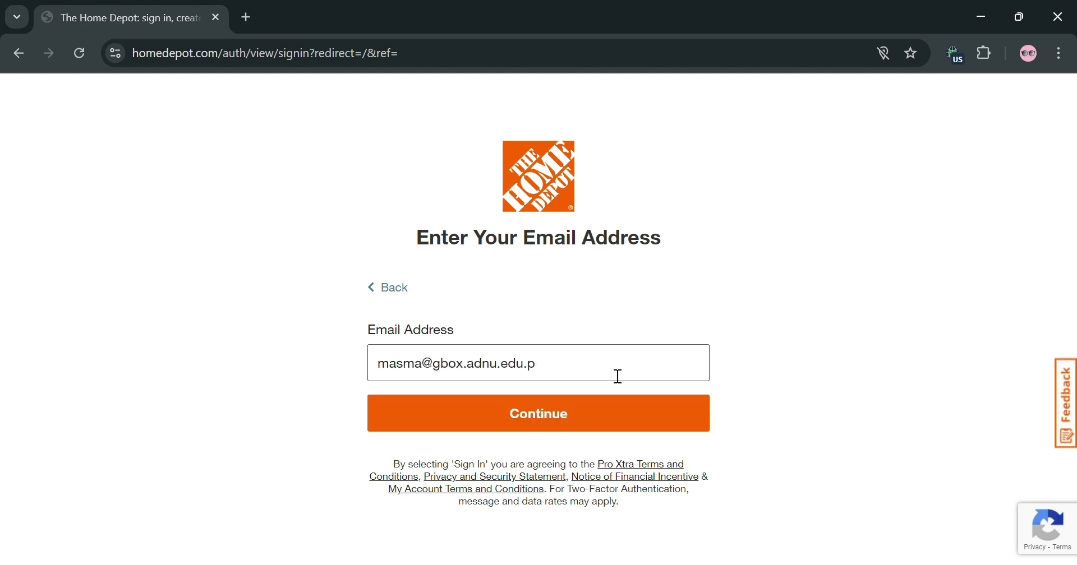
type("h")
key("Return")
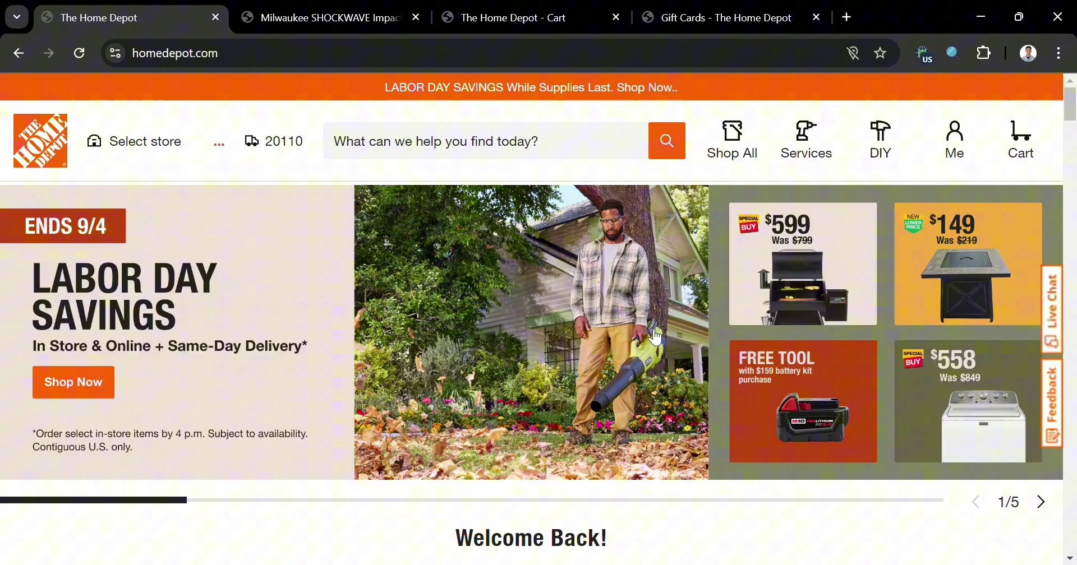
Check the signed-in account options panel, then close it.
scroll(656, 336, "down", 5)
scroll(697, 318, "up", 5)
scroll(645, 422, "down", 6)
scroll(645, 422, "down", 10)
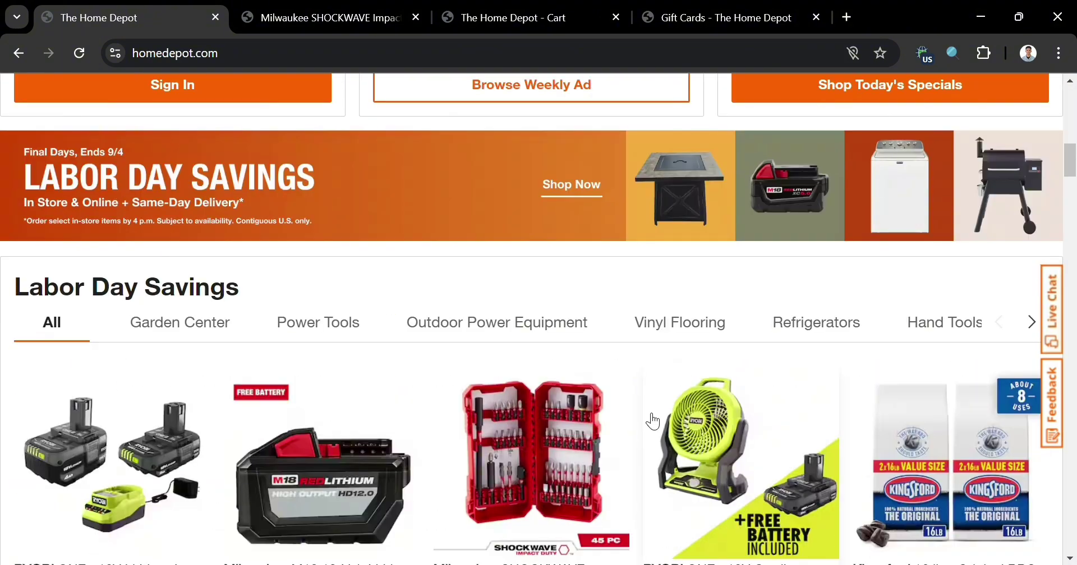
scroll(817, 313, "up", 14)
left_click(967, 137)
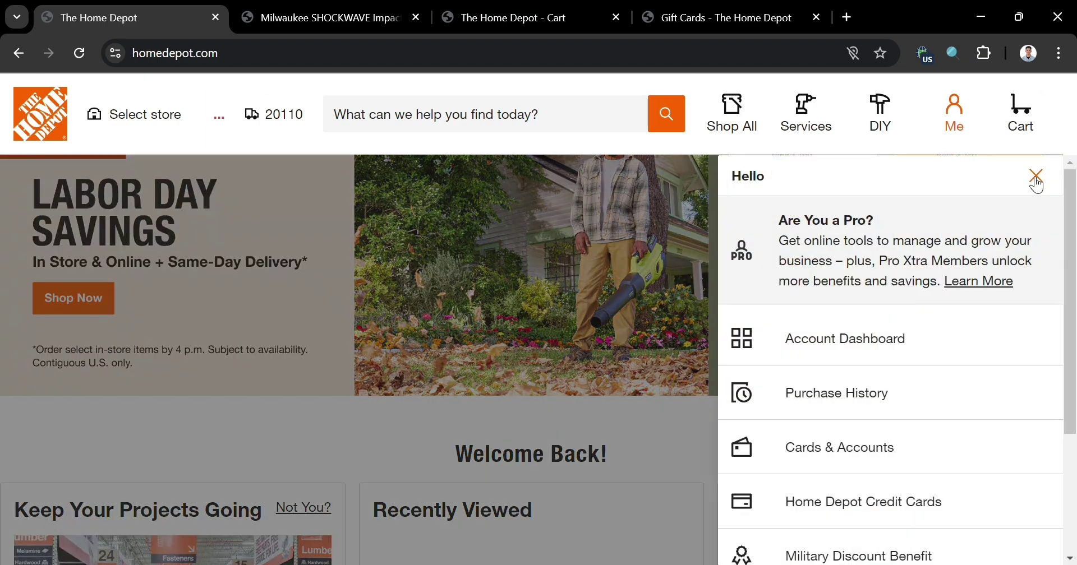
left_click(1036, 177)
Bring the Labor Day Savings banner into view and select the search bar.
scroll(478, 385, "down", 8)
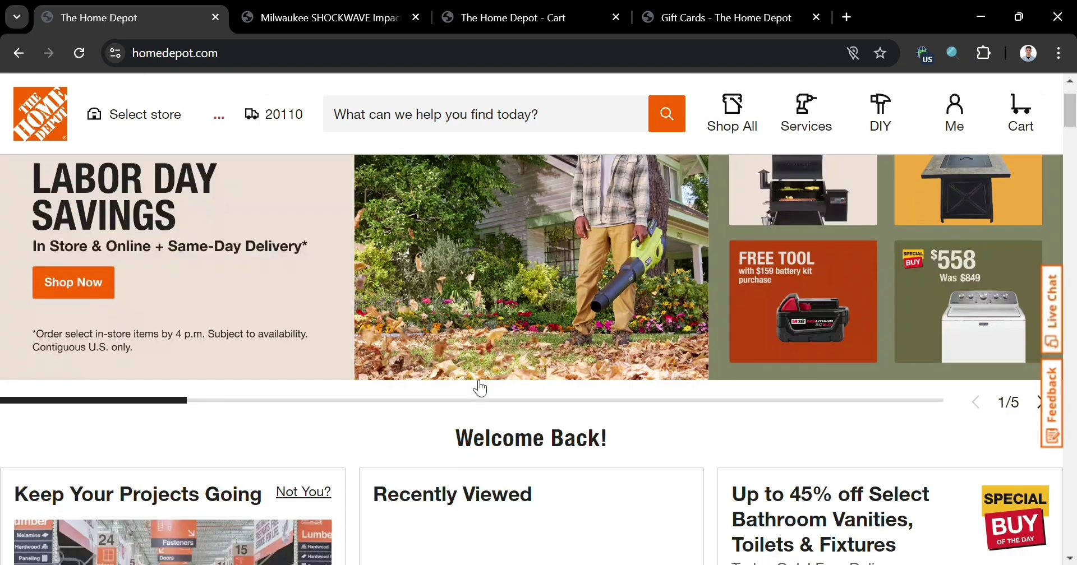
scroll(474, 379, "down", 12)
scroll(505, 393, "up", 1)
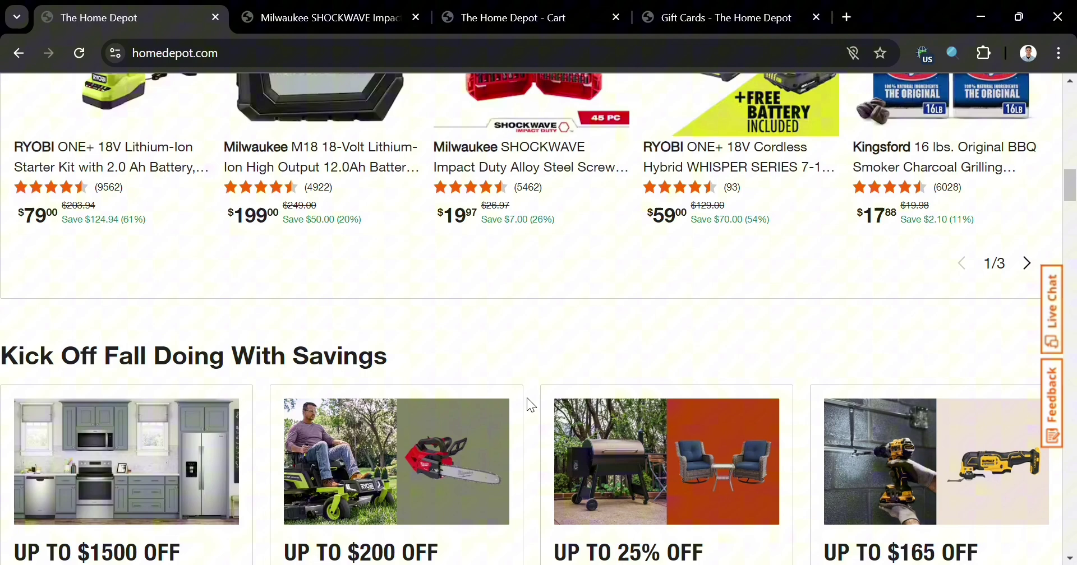
scroll(252, 505, "up", 4)
left_click(461, 112)
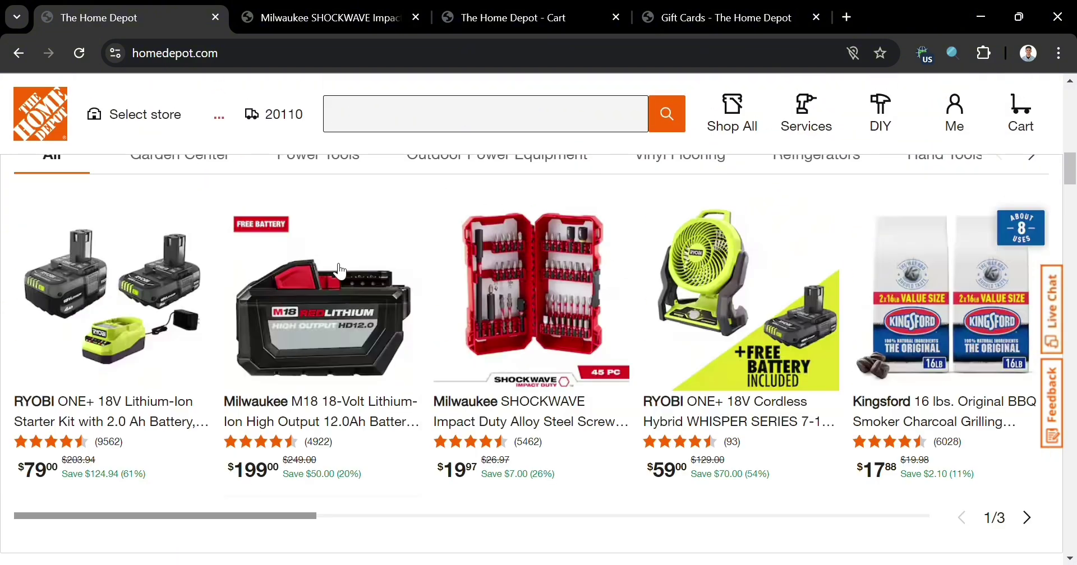
scroll(440, 249, "up", 5)
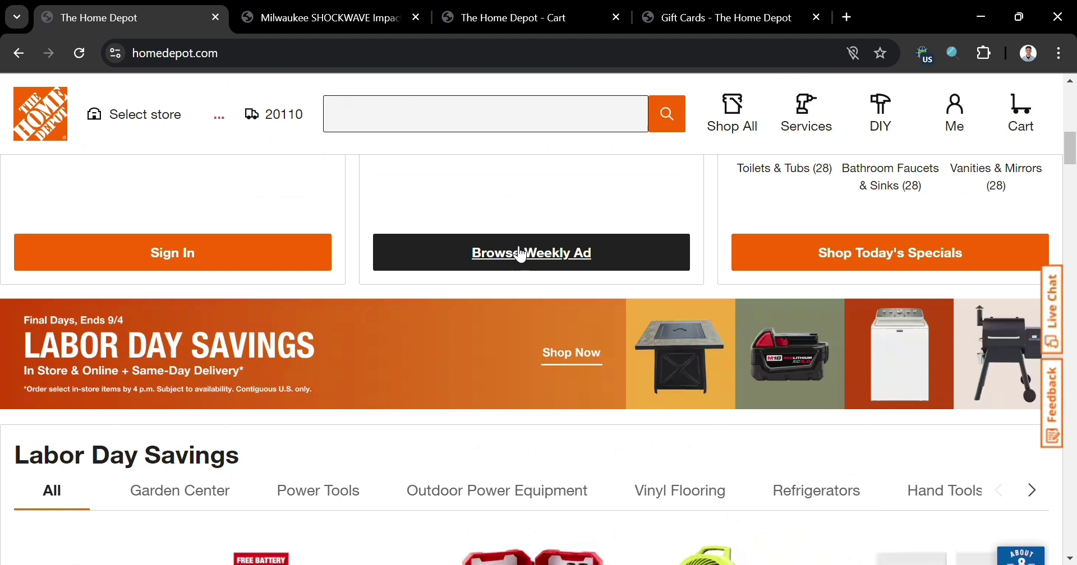
Search 'Tools' and open the Milwaukee SHOCKWAVE 45-piece bit set from Labor Day Savings.
type("Tools")
key("Return")
left_click(408, 114)
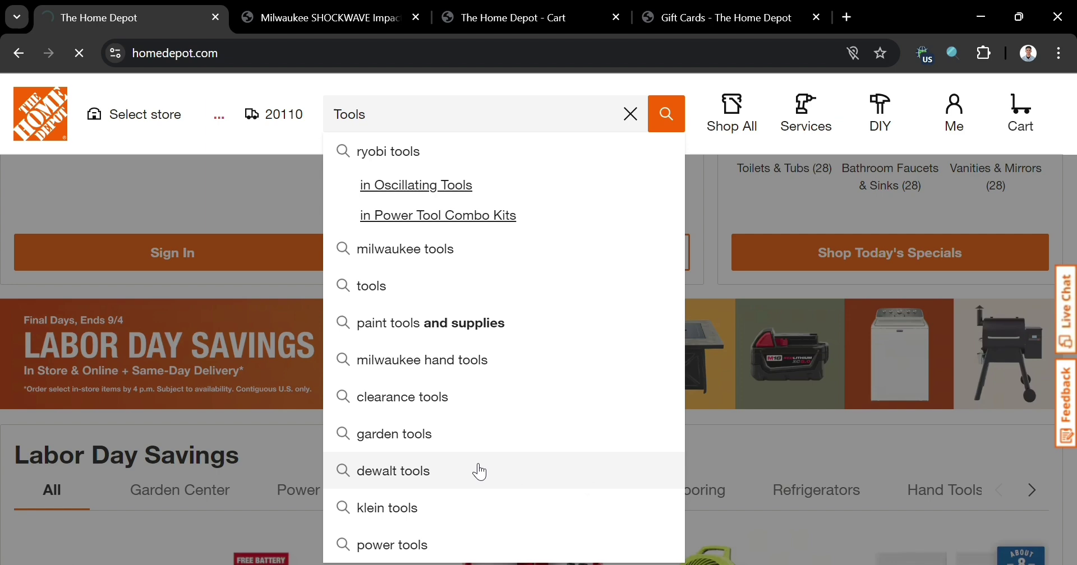
left_click(726, 451)
scroll(476, 385, "down", 6)
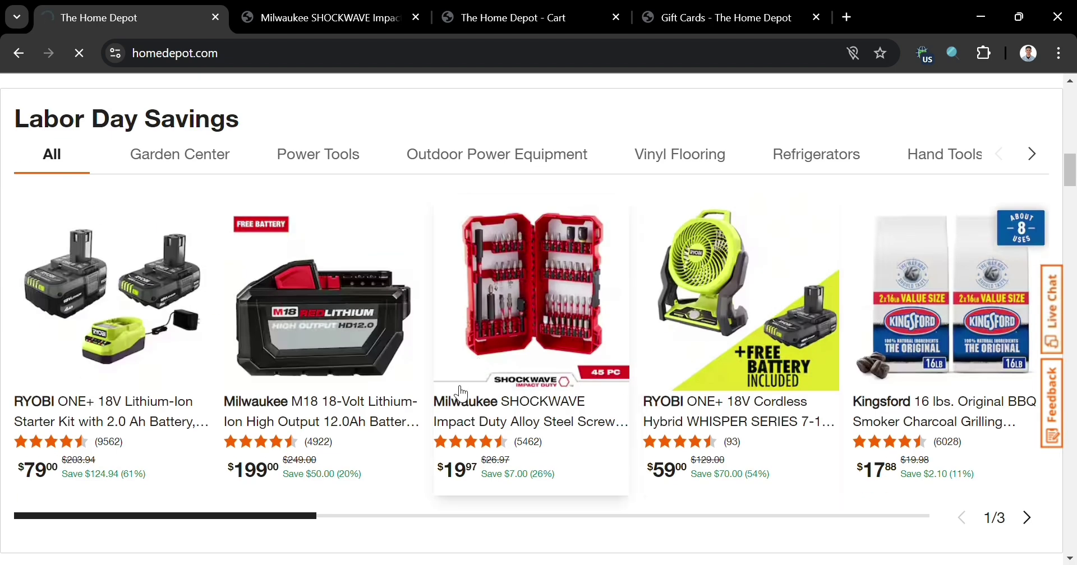
left_click(571, 296)
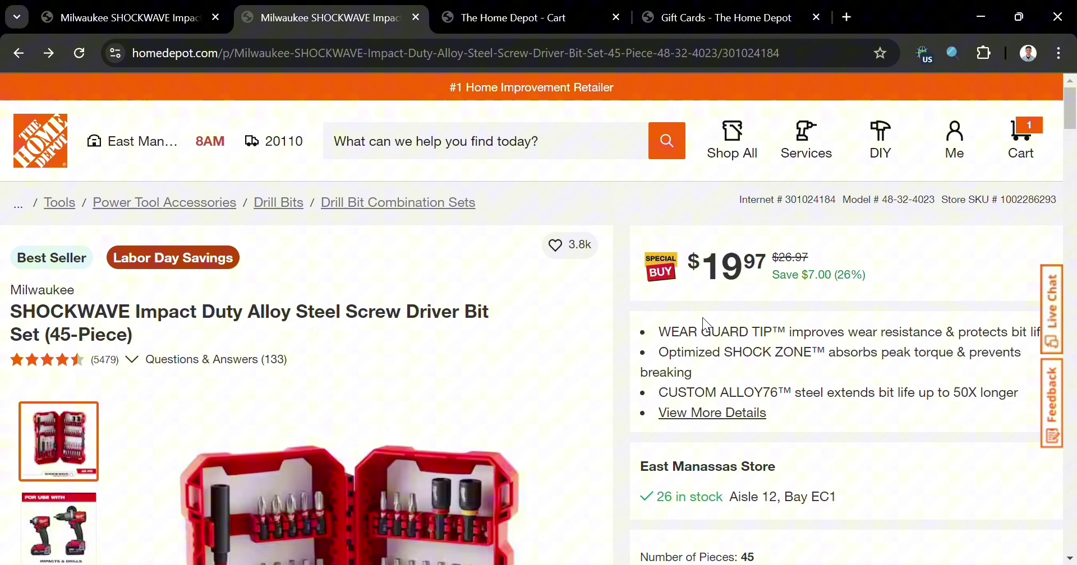
Add the SHOCKWAVE 45-piece bit set to the cart and close the Added to Cart panel.
scroll(708, 324, "down", 1)
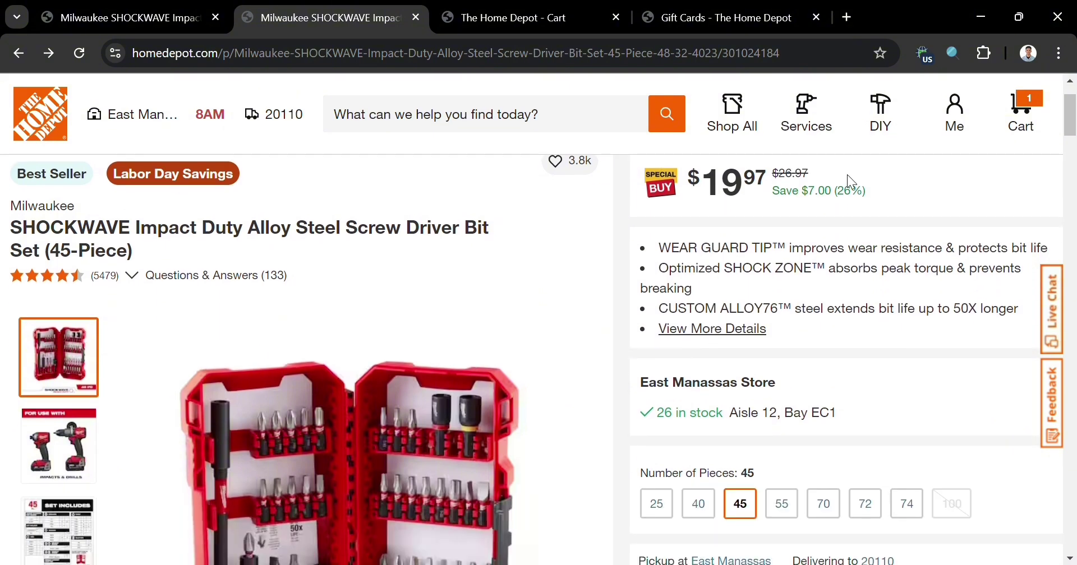
scroll(789, 250, "down", 1)
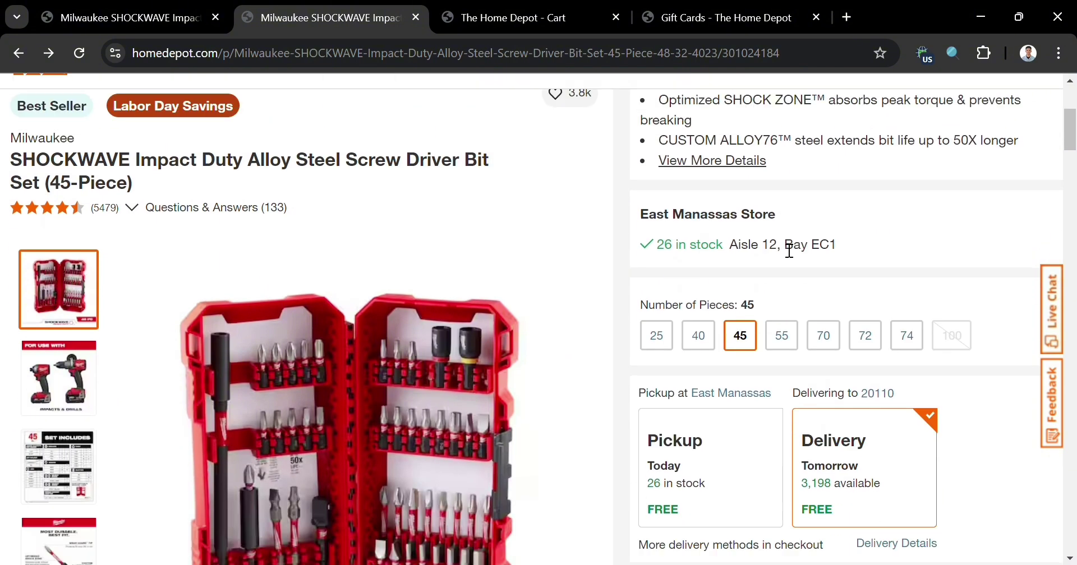
scroll(789, 250, "down", 3)
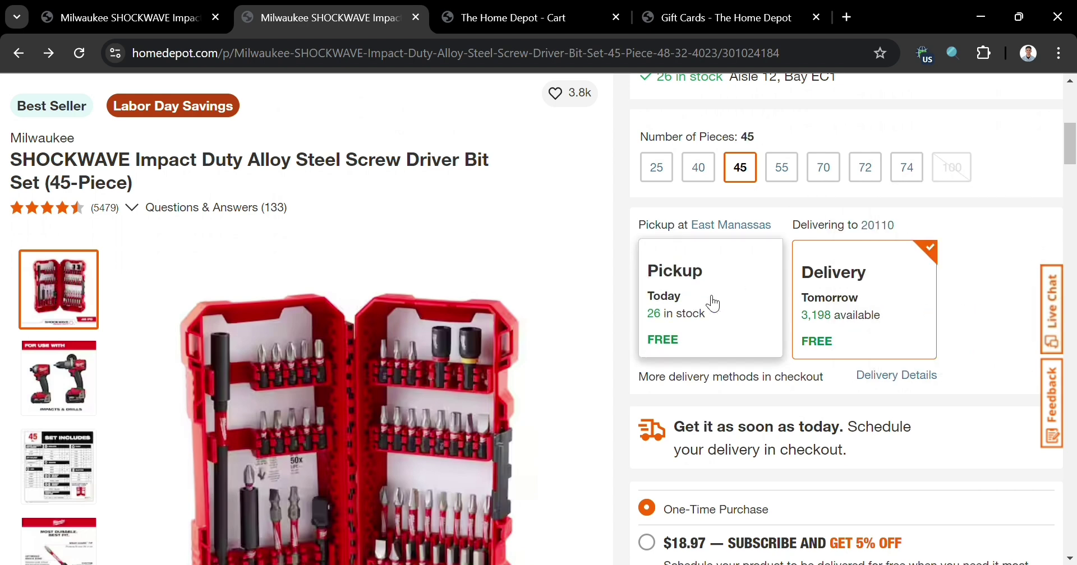
scroll(872, 290, "down", 1)
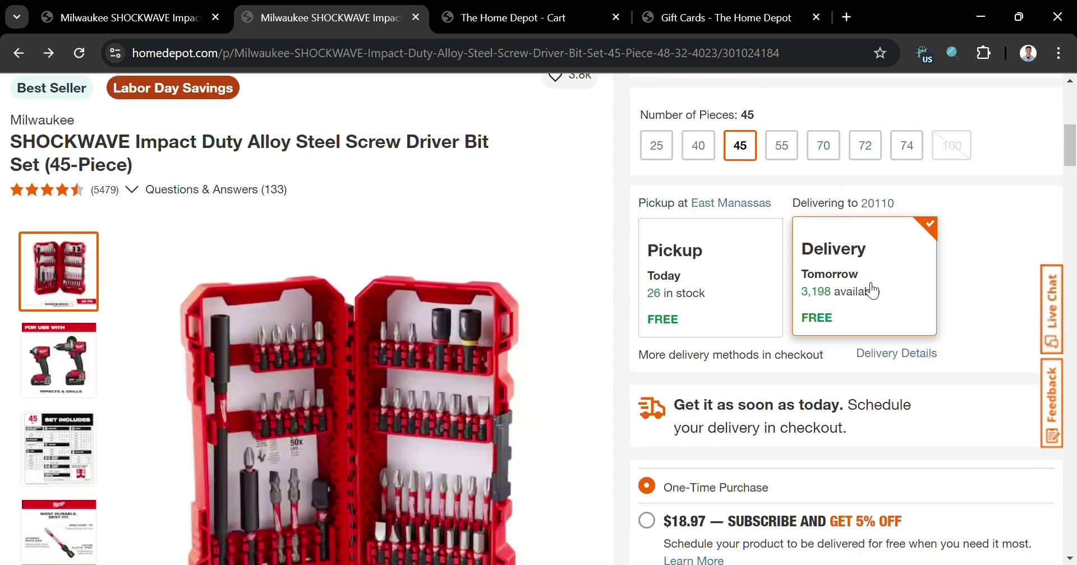
scroll(872, 290, "down", 1)
scroll(726, 311, "down", 4)
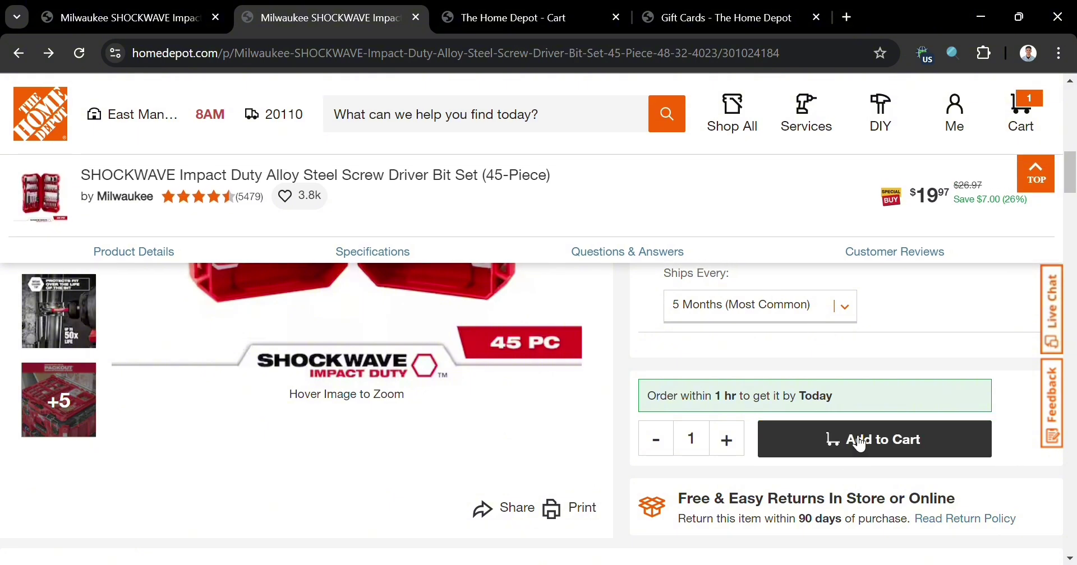
left_click(859, 443)
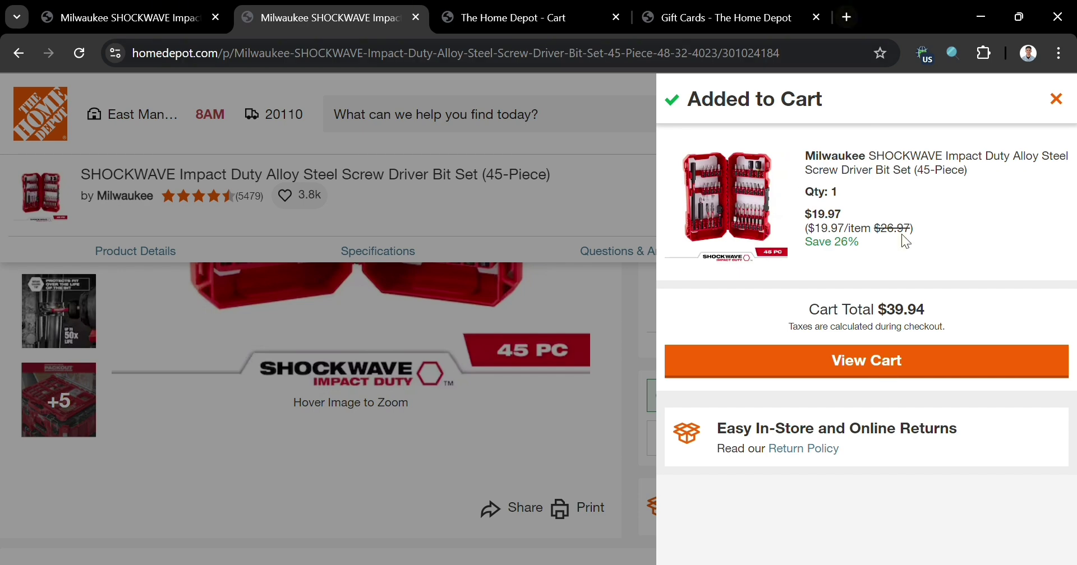
left_click(1057, 100)
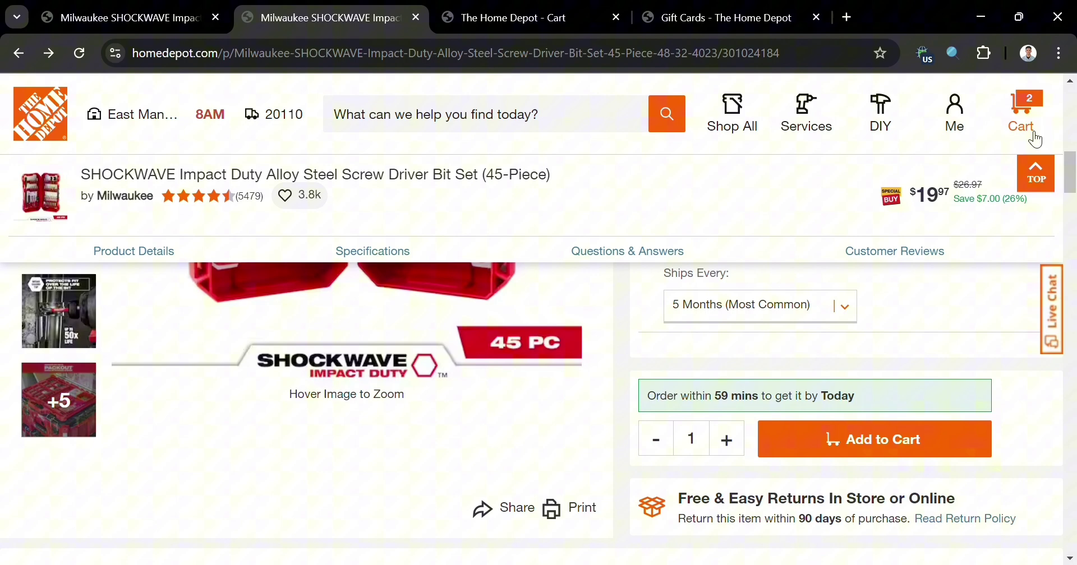
Go to the cart and check out the 2 items totalling $39.94.
left_click(505, 16)
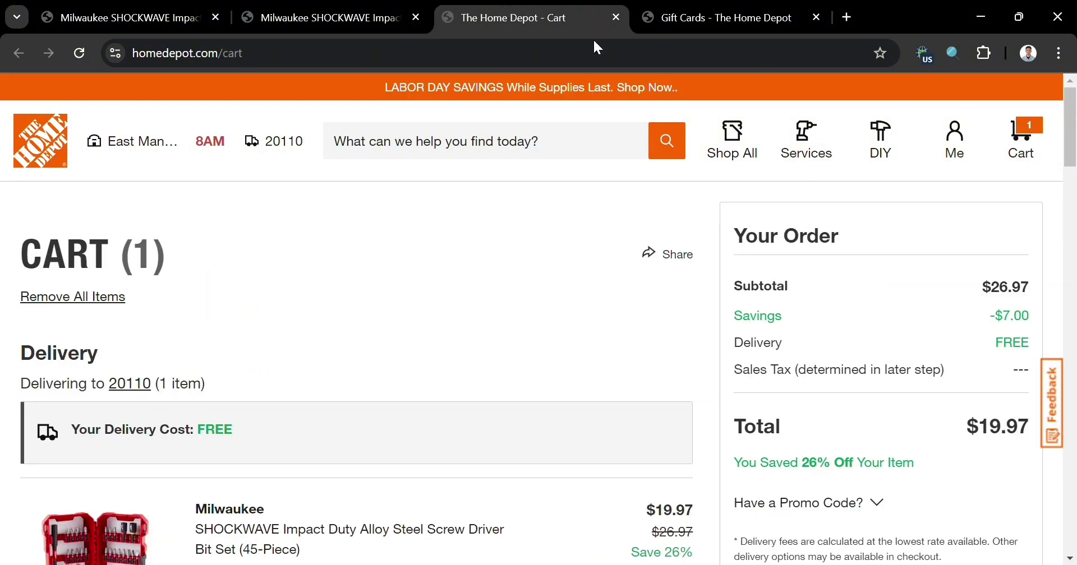
scroll(608, 341, "down", 5)
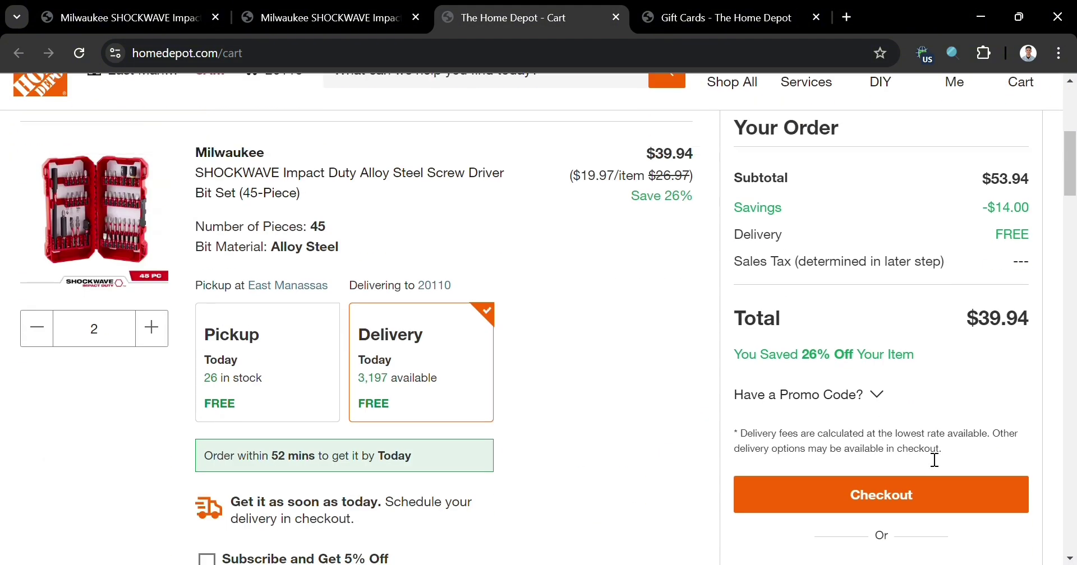
scroll(455, 514, "down", 4)
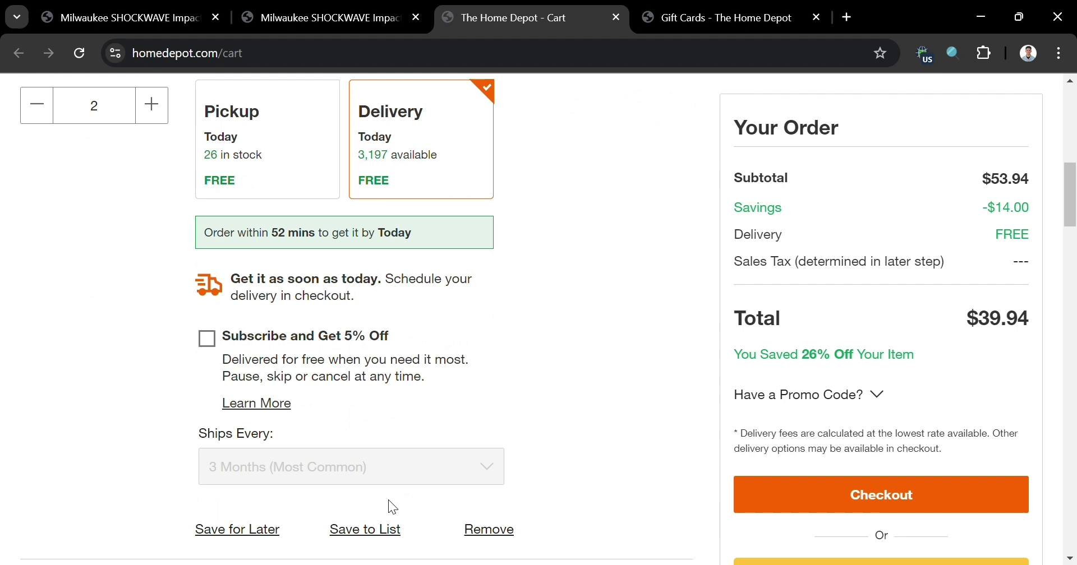
scroll(212, 517, "down", 3)
scroll(868, 498, "down", 4)
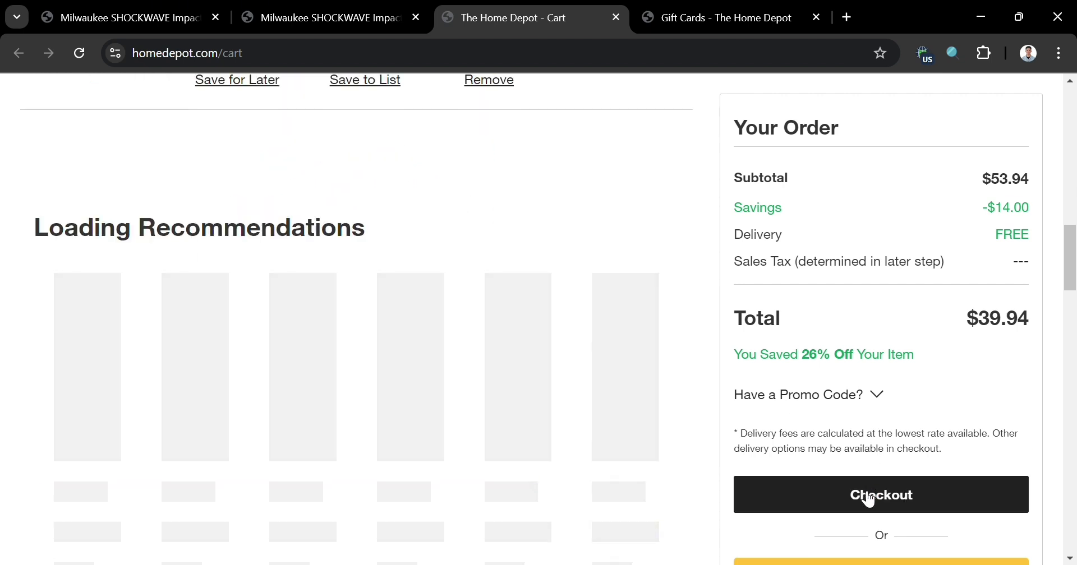
left_click(863, 496)
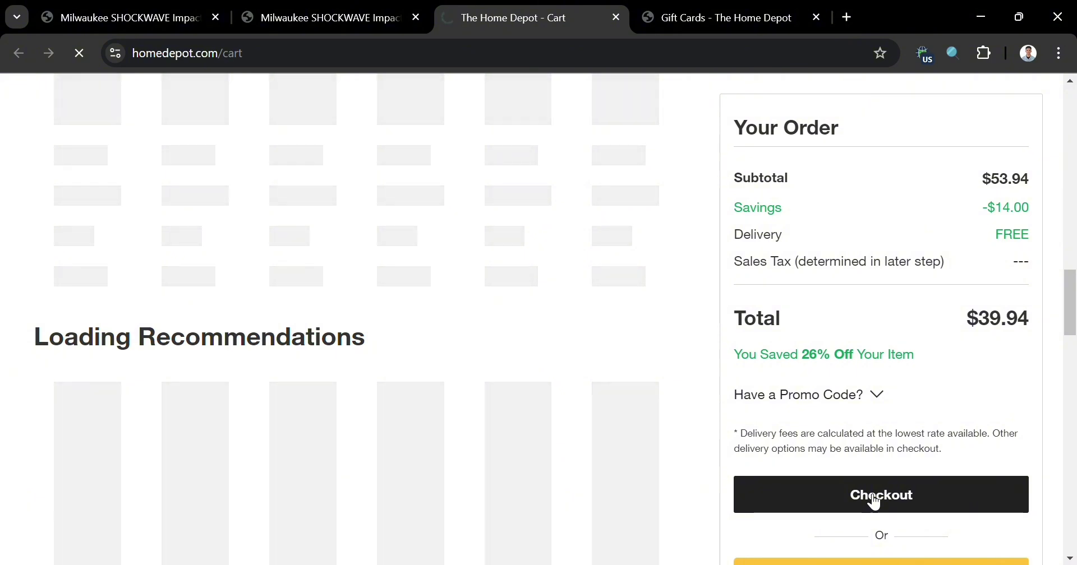
scroll(873, 503, "down", 5)
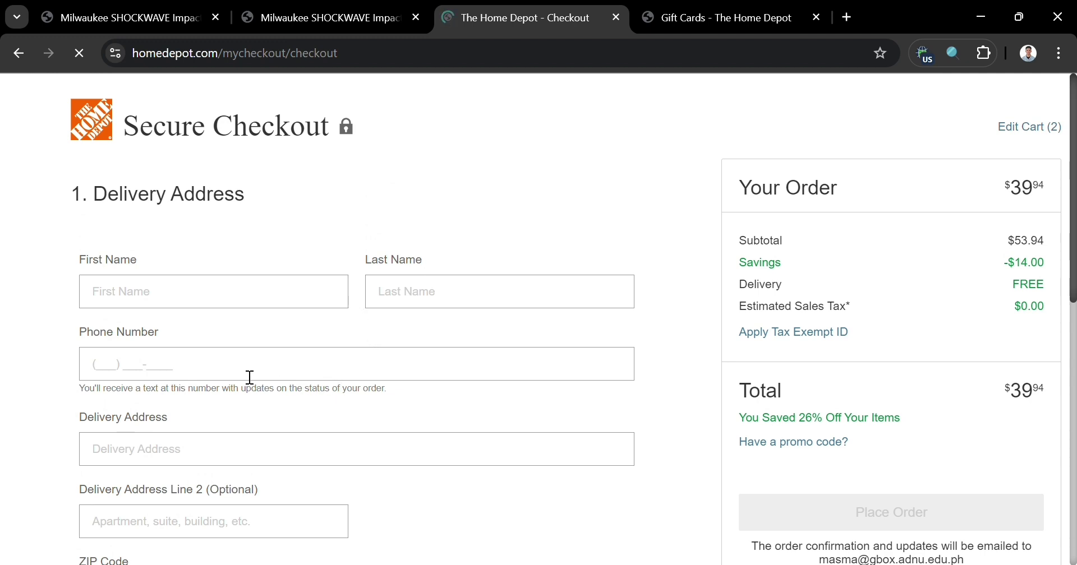
Enter the customer's first and last name, leaving the phone number blank.
scroll(202, 370, "down", 5)
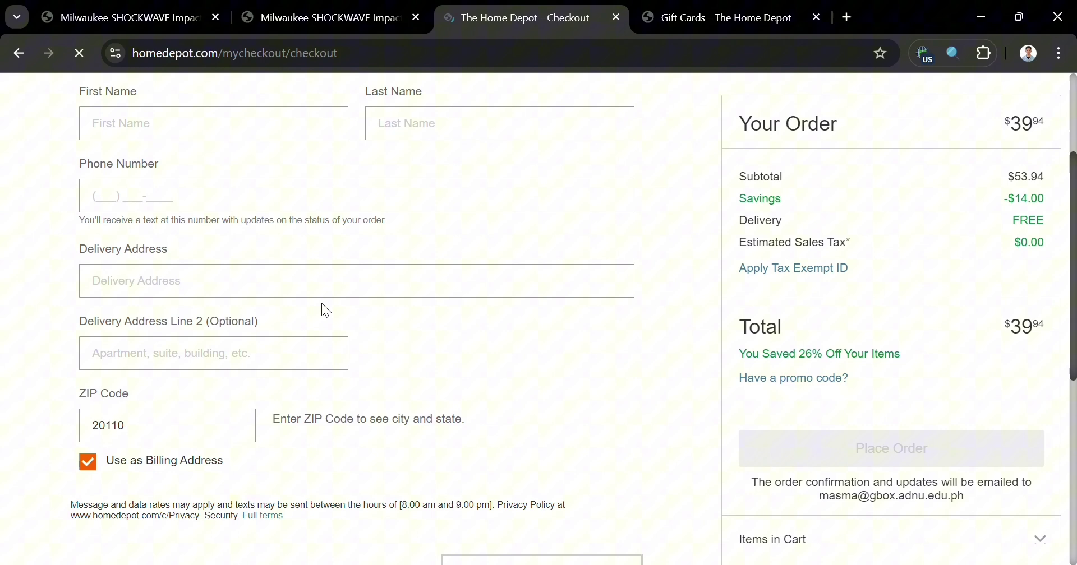
scroll(224, 280, "down", 2)
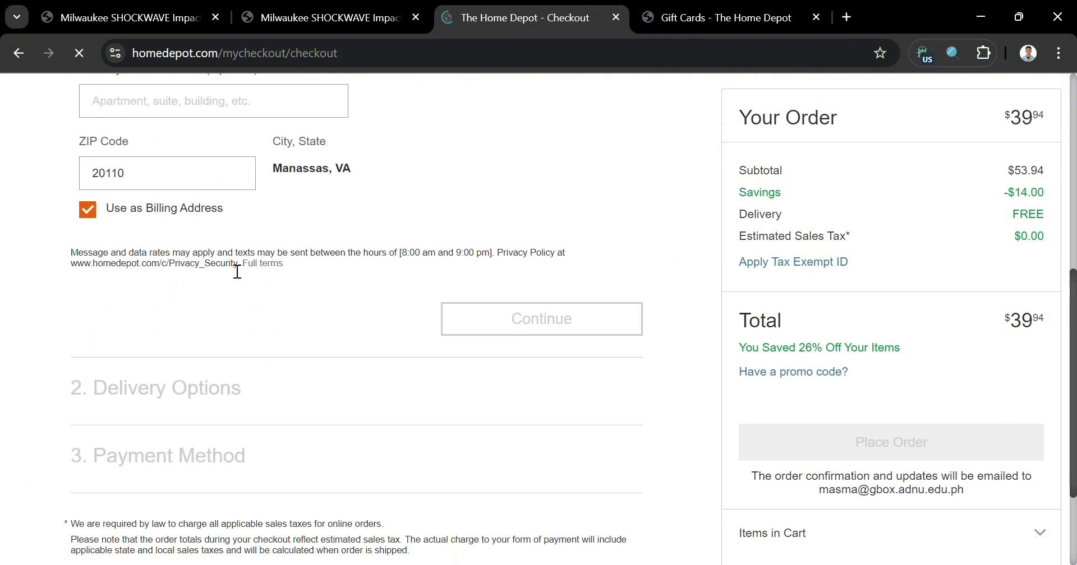
scroll(241, 280, "up", 7)
scroll(279, 304, "down", 7)
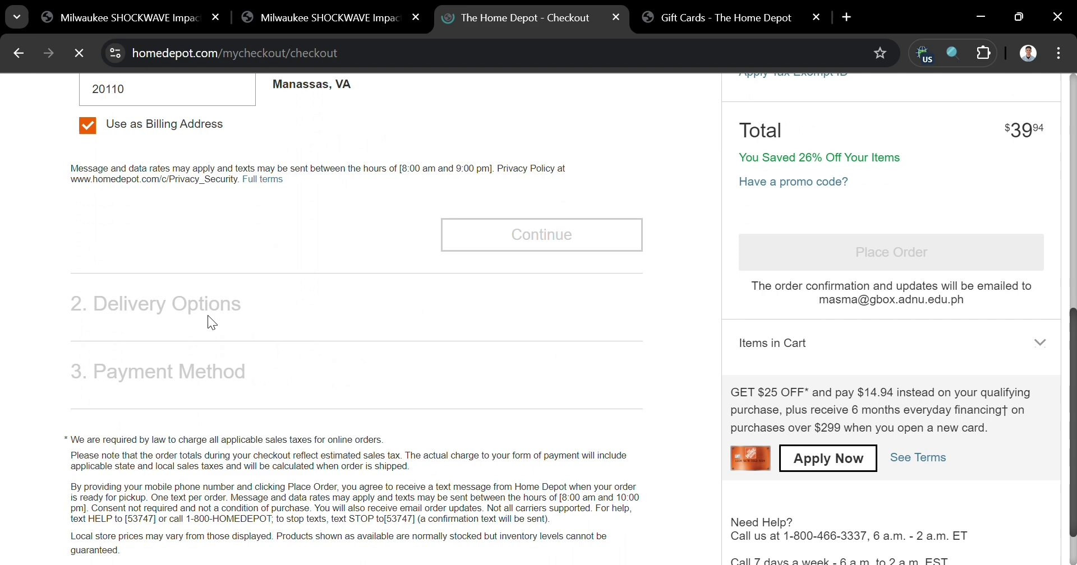
scroll(207, 314, "up", 7)
left_click(245, 299)
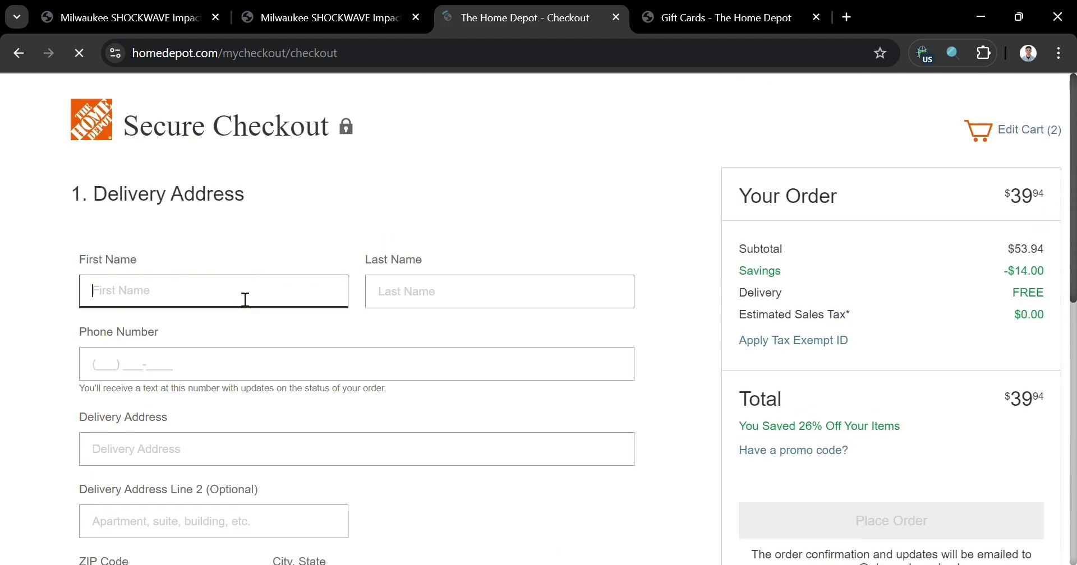
type("Mark")
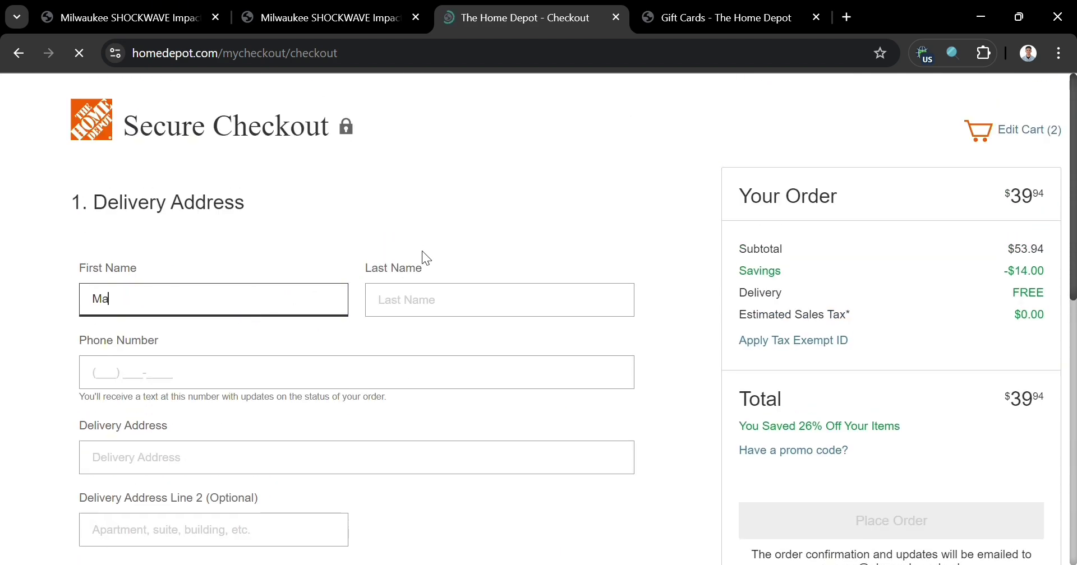
left_click(469, 315)
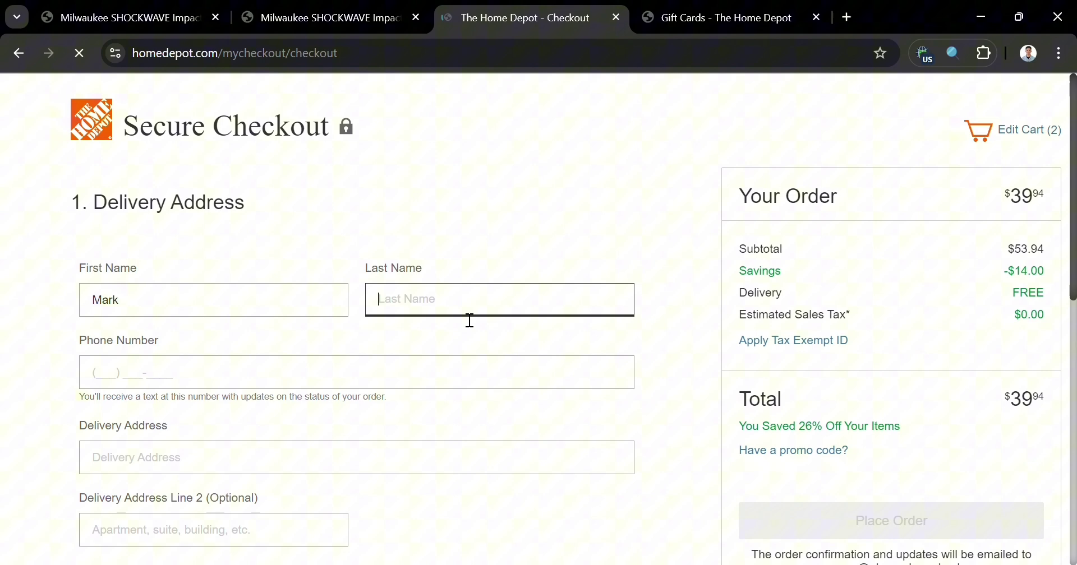
type("Tut")
left_click(307, 386)
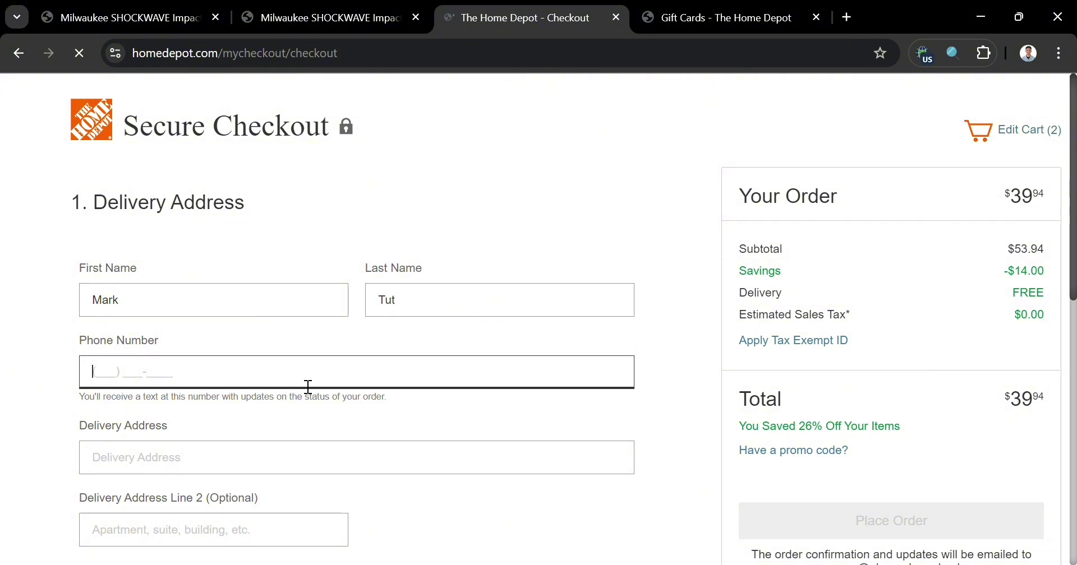
left_click(404, 409)
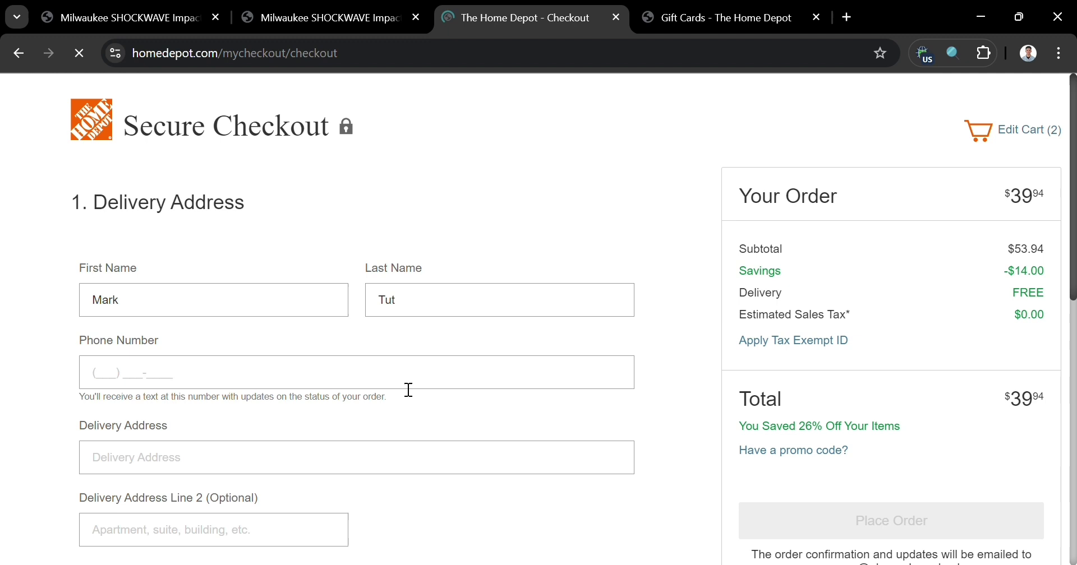
Fill the street address from the saved suggestion, fix the ZIP code, and continue.
scroll(256, 455, "down", 2)
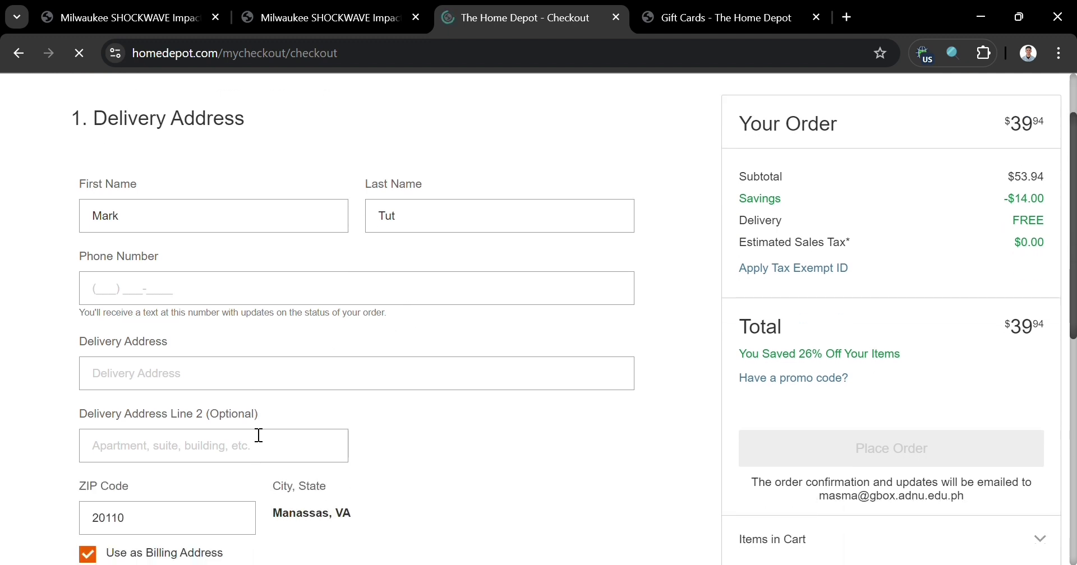
left_click(275, 385)
left_click(262, 476)
scroll(261, 474, "down", 2)
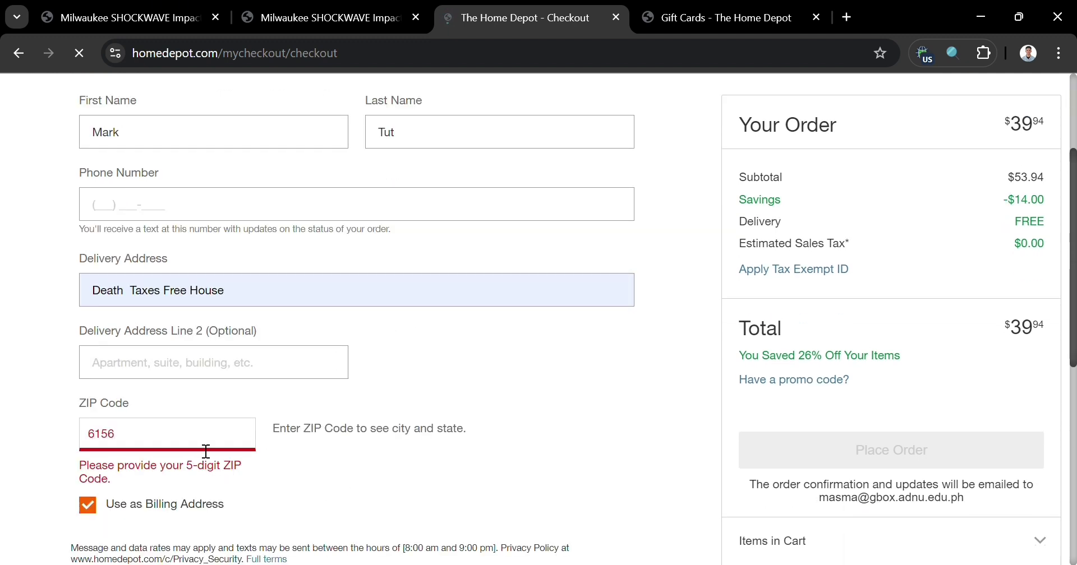
type("2")
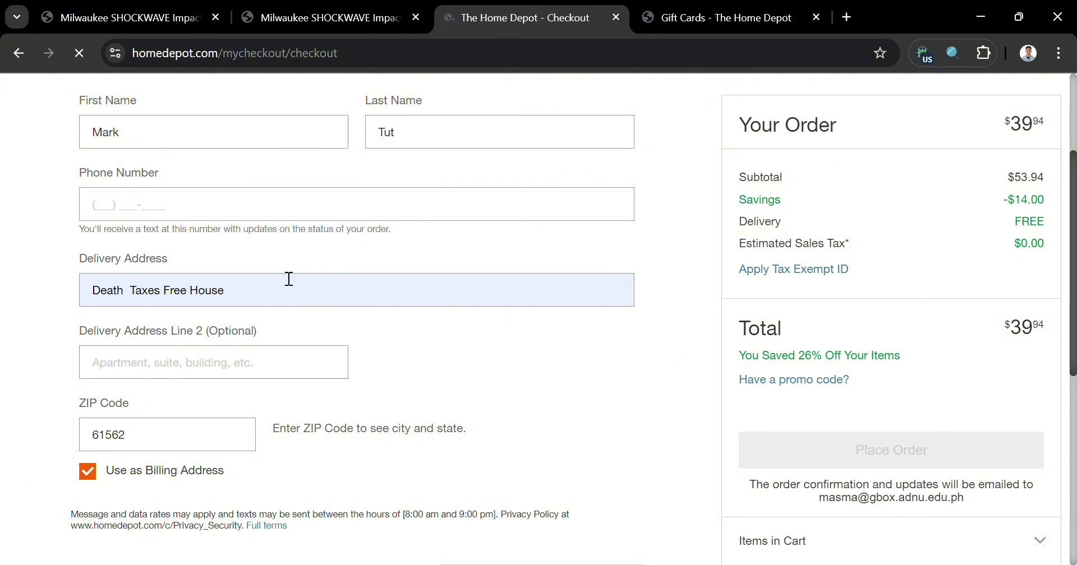
scroll(557, 238, "down", 6)
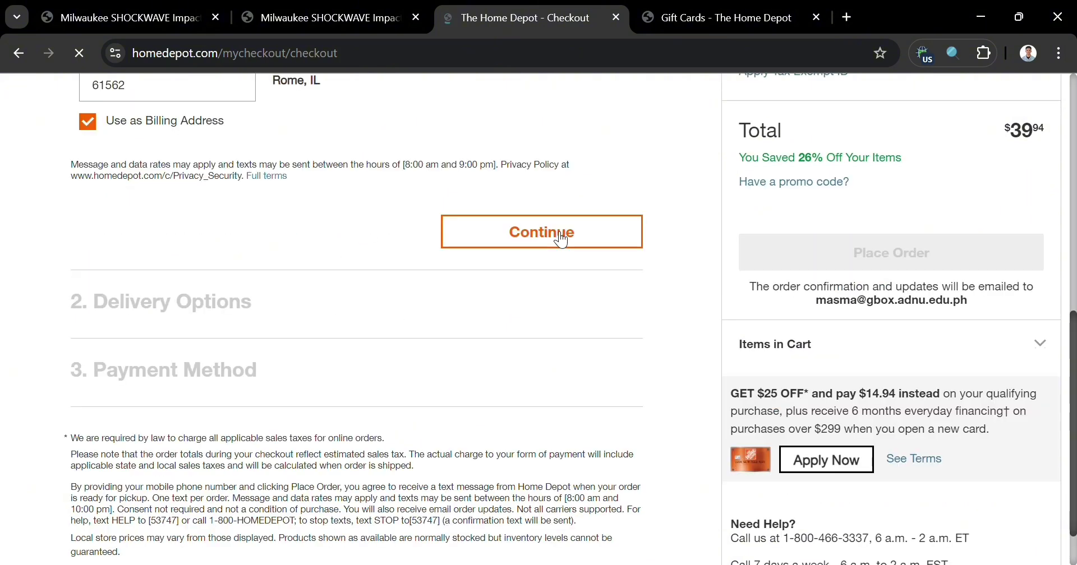
left_click(560, 238)
Scroll to 2. Delivery Options to confirm the free Wed, Sep 4 delivery.
scroll(579, 212, "down", 7)
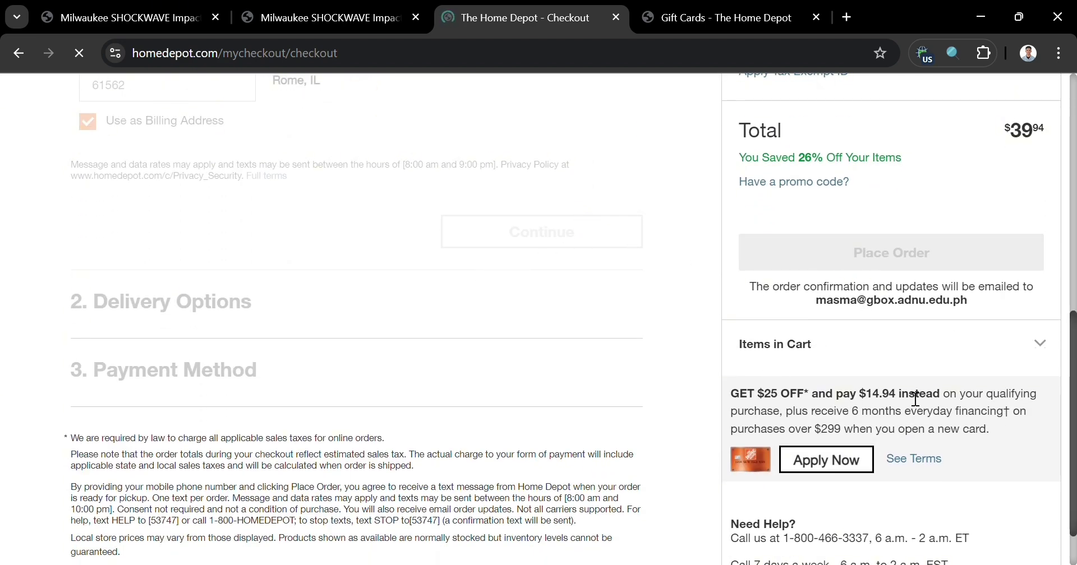
scroll(914, 397, "up", 6)
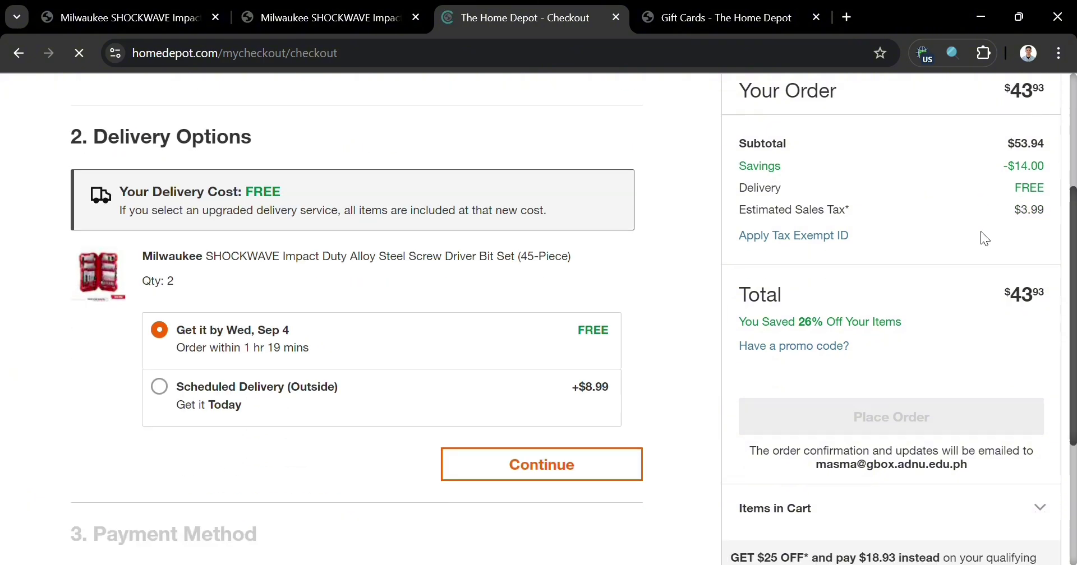
scroll(399, 294, "down", 3)
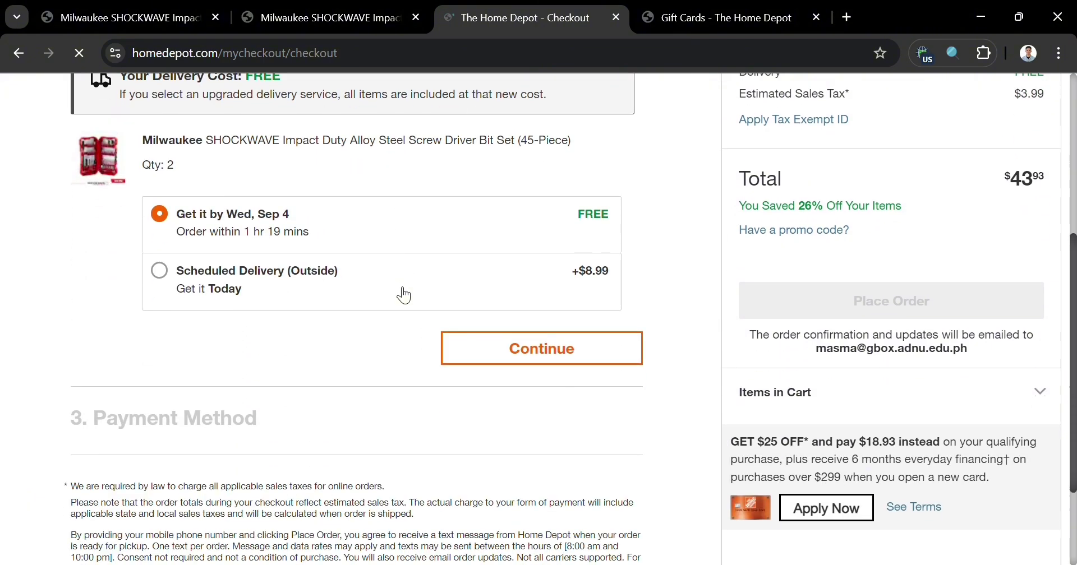
scroll(273, 257, "up", 2)
scroll(581, 359, "up", 2)
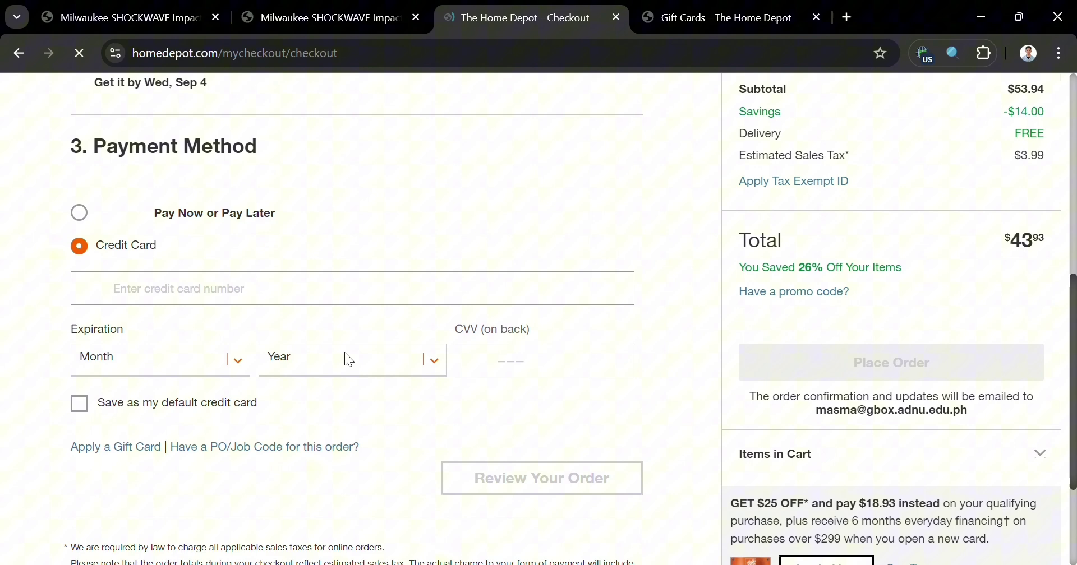
Try PayPal, then switch back to Credit Card after PayPal's unavailable error.
scroll(120, 269, "down", 2)
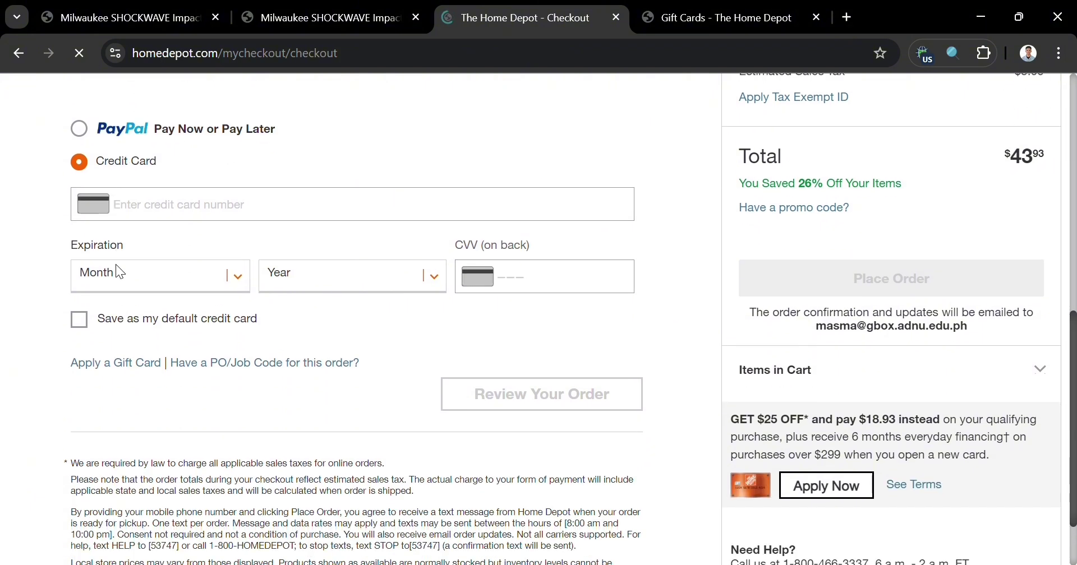
scroll(139, 228, "up", 2)
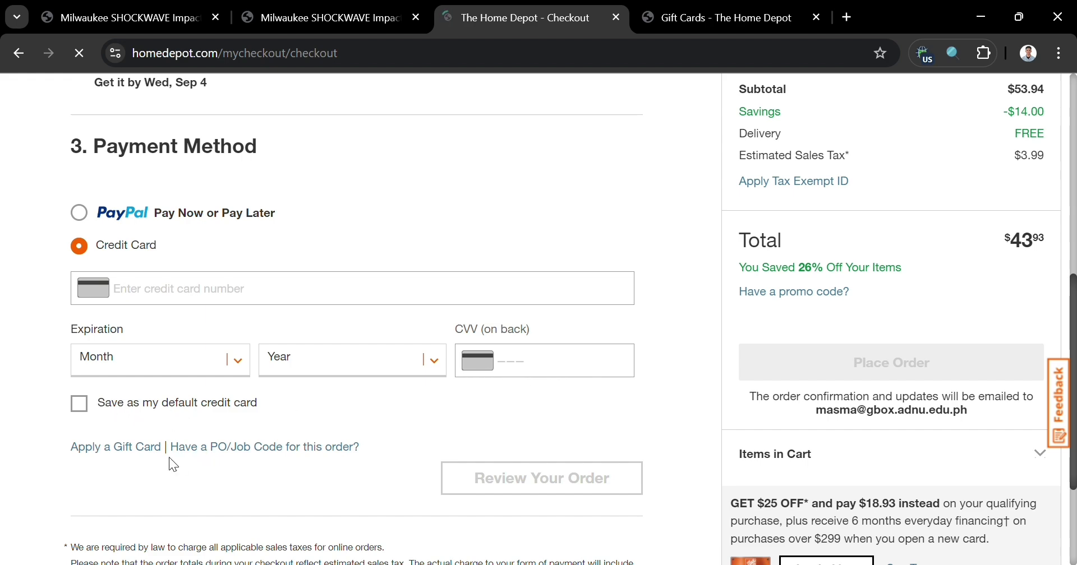
left_click(92, 218)
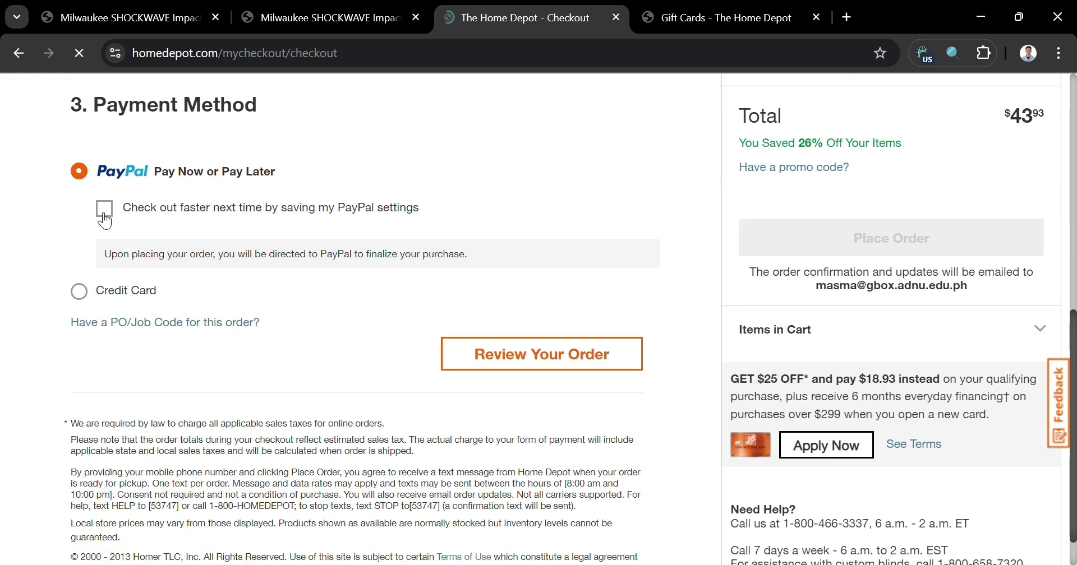
left_click(71, 296)
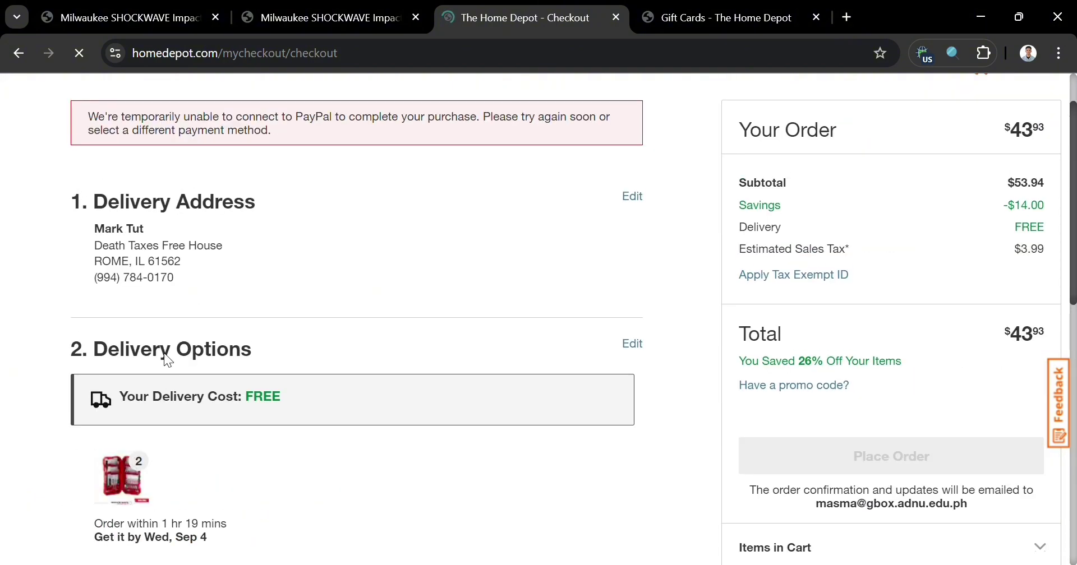
scroll(167, 359, "down", 10)
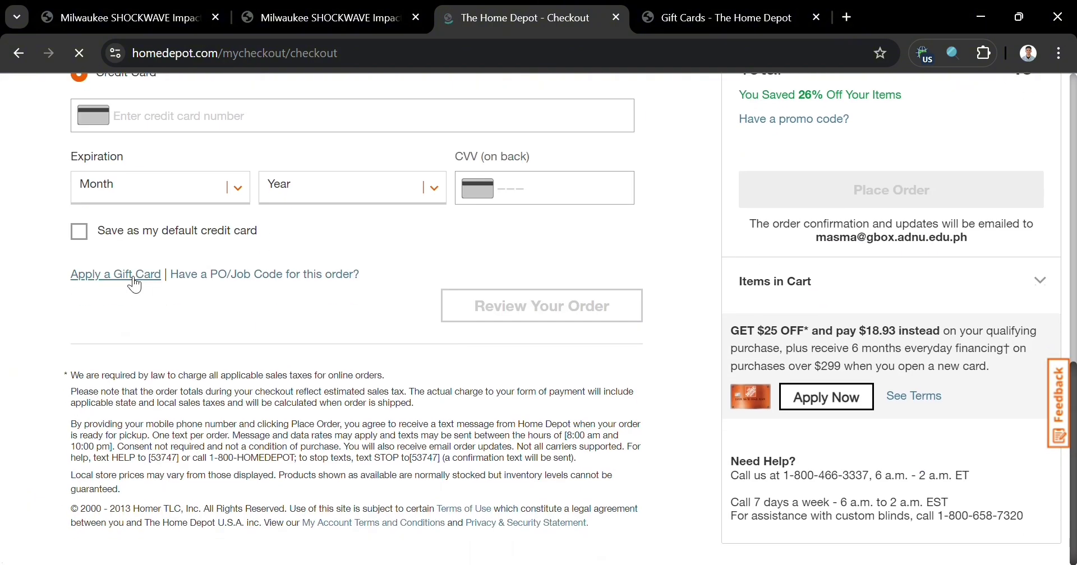
Open Apply a Gift Card, focus the Gift Card field, and view where to find the PIN.
left_click(133, 277)
left_click(163, 344)
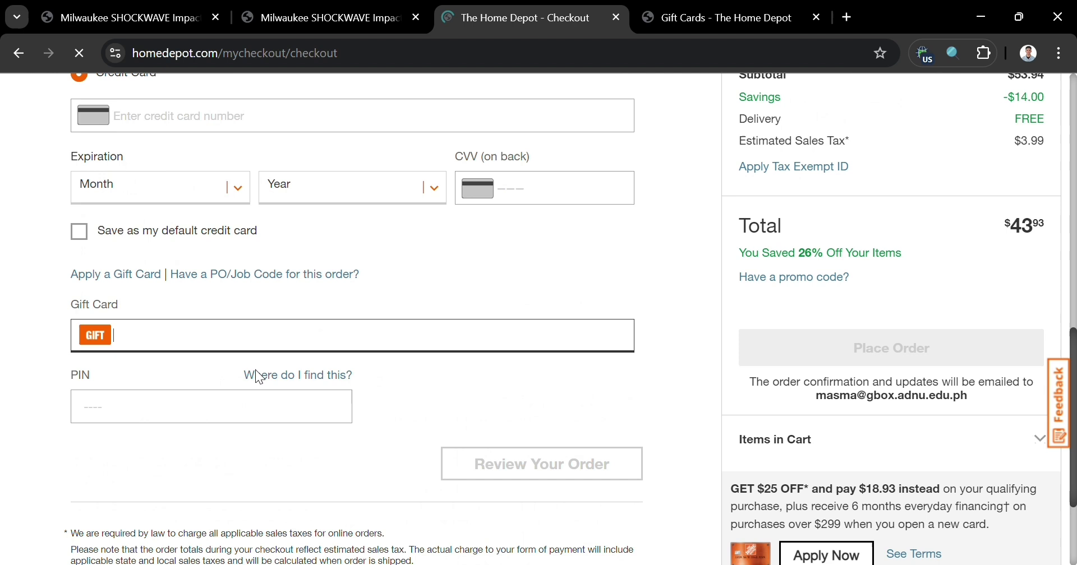
left_click(430, 375)
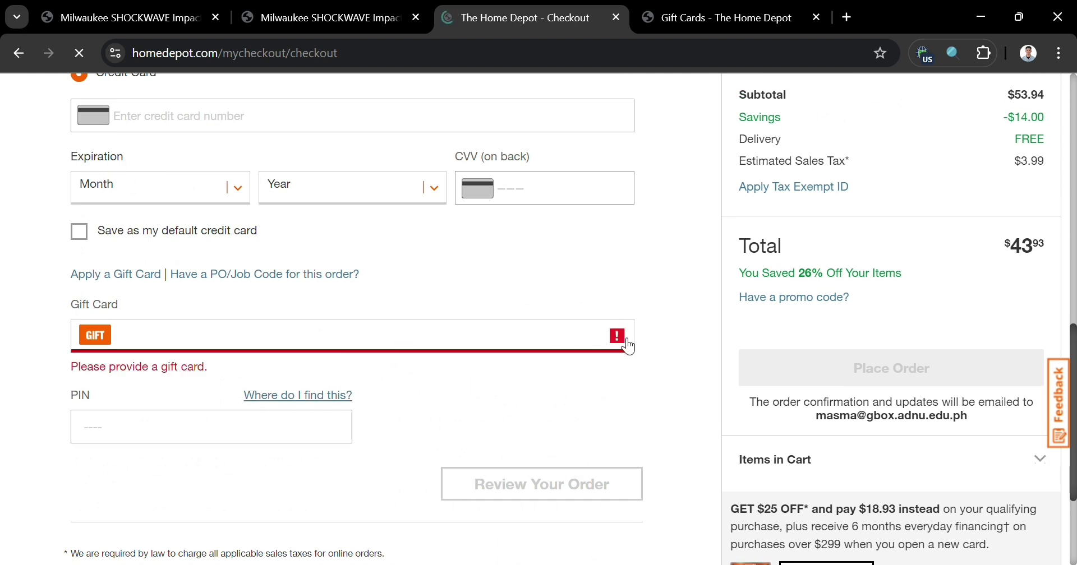
left_click(322, 398)
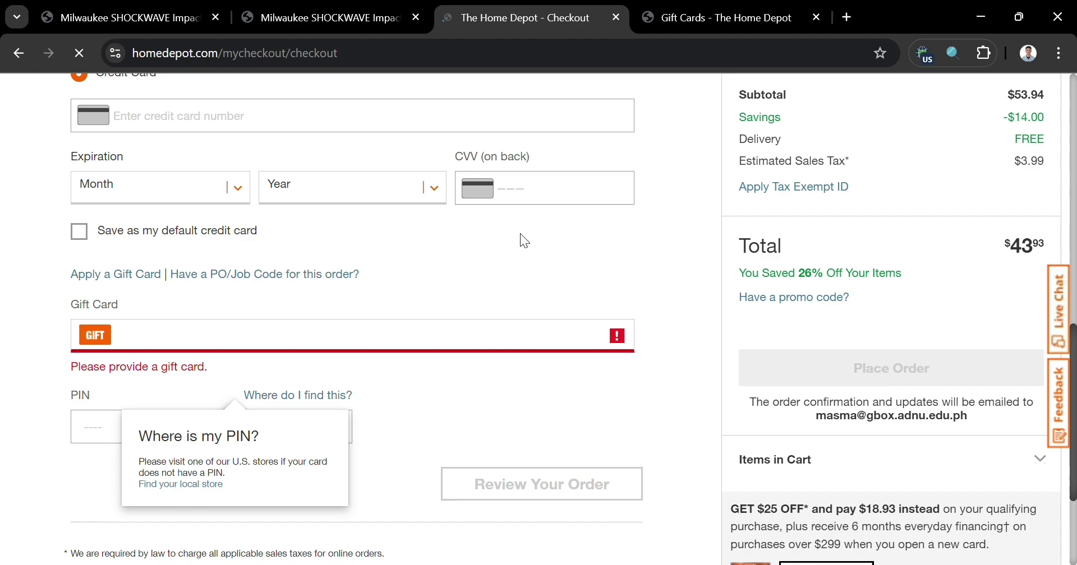
left_click(697, 7)
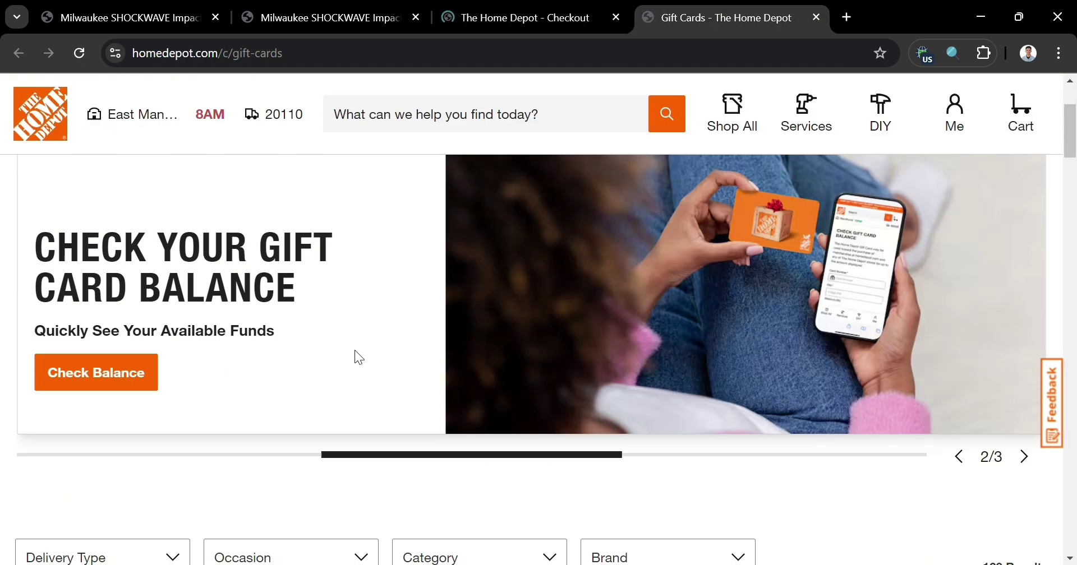
scroll(354, 350, "down", 3)
scroll(325, 338, "up", 6)
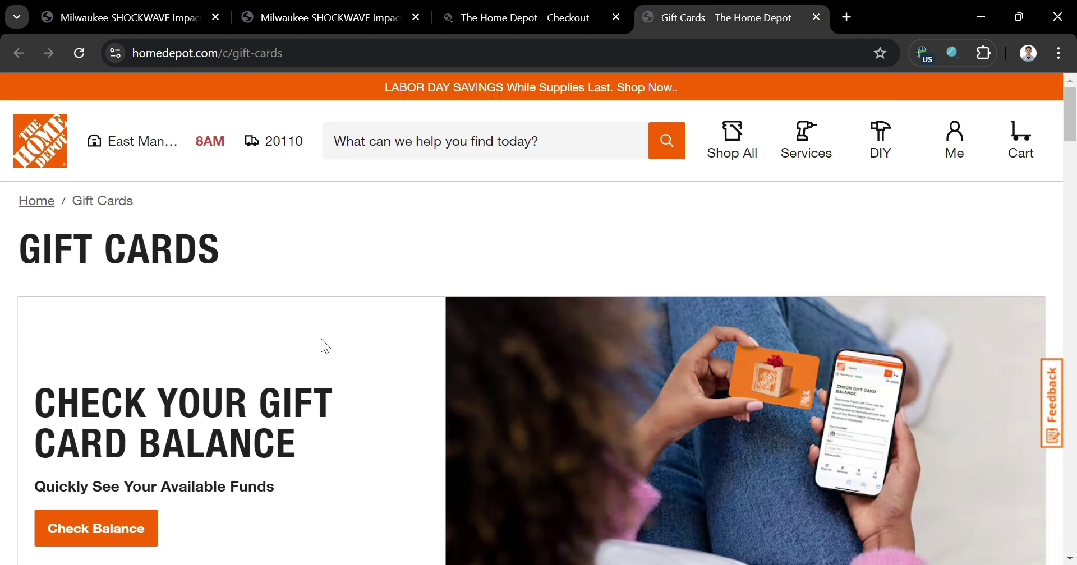
scroll(326, 346, "down", 10)
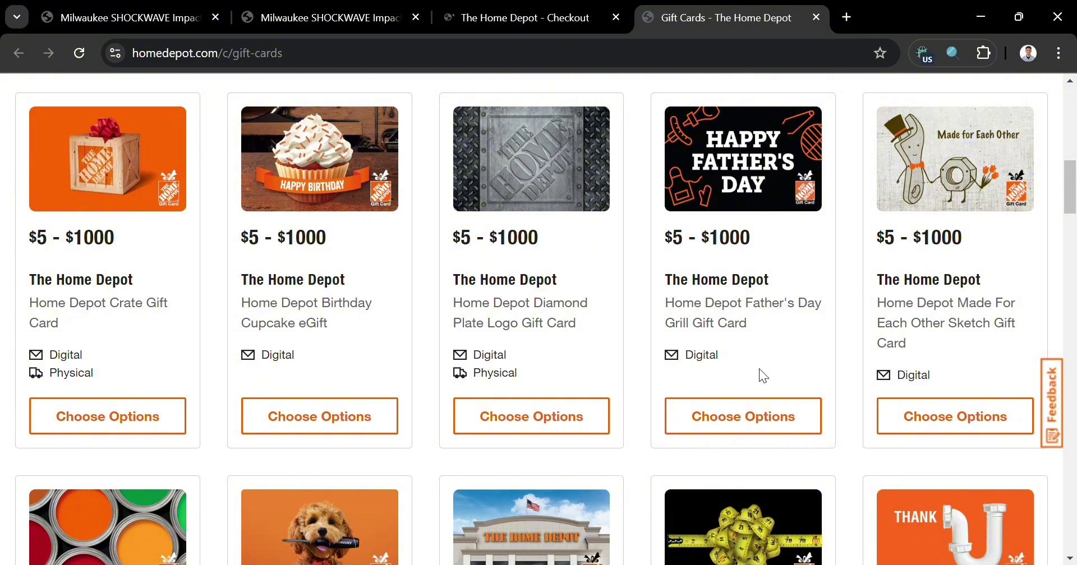
scroll(448, 426, "down", 6)
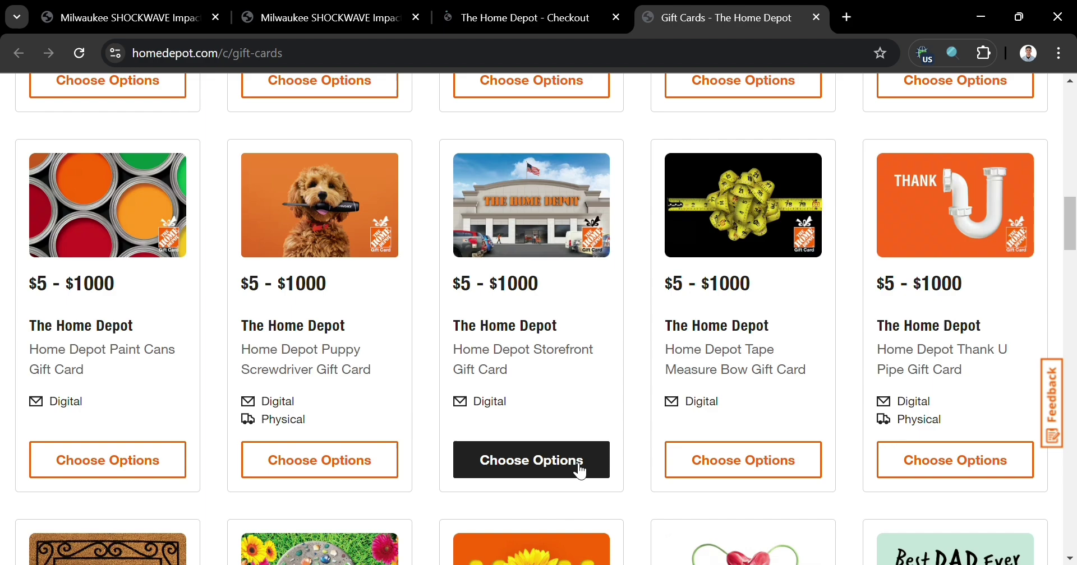
scroll(580, 471, "down", 10)
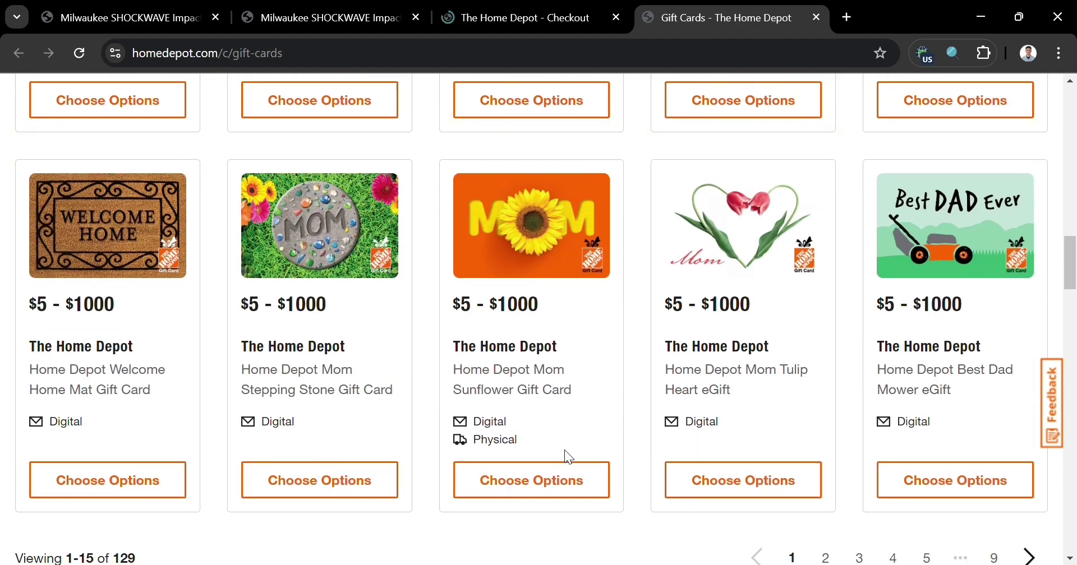
scroll(561, 449, "down", 6)
scroll(561, 448, "up", 3)
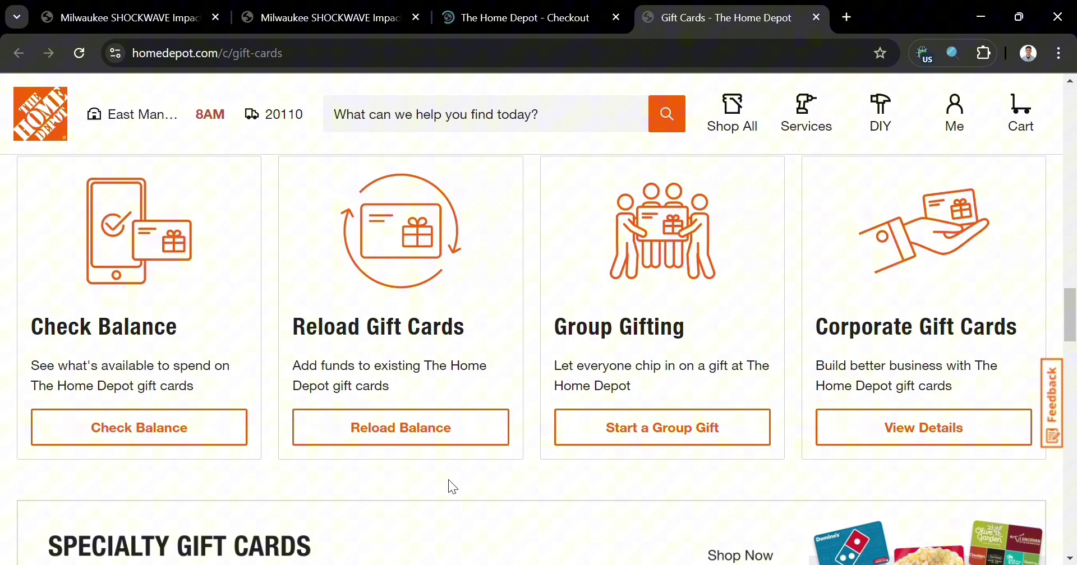
scroll(449, 480, "down", 5)
scroll(470, 442, "down", 3)
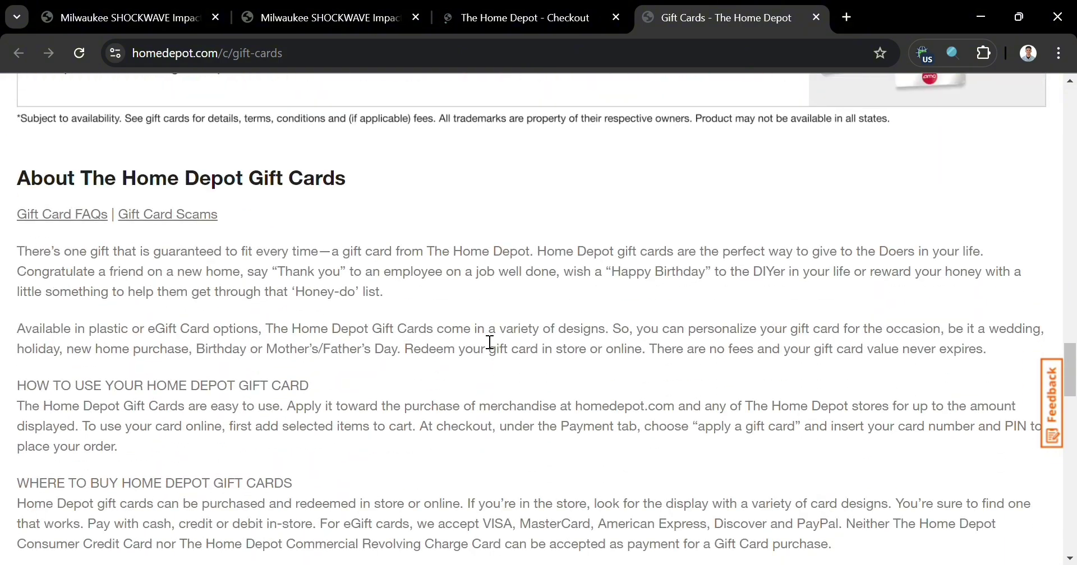
scroll(531, 341, "up", 5)
scroll(599, 354, "up", 11)
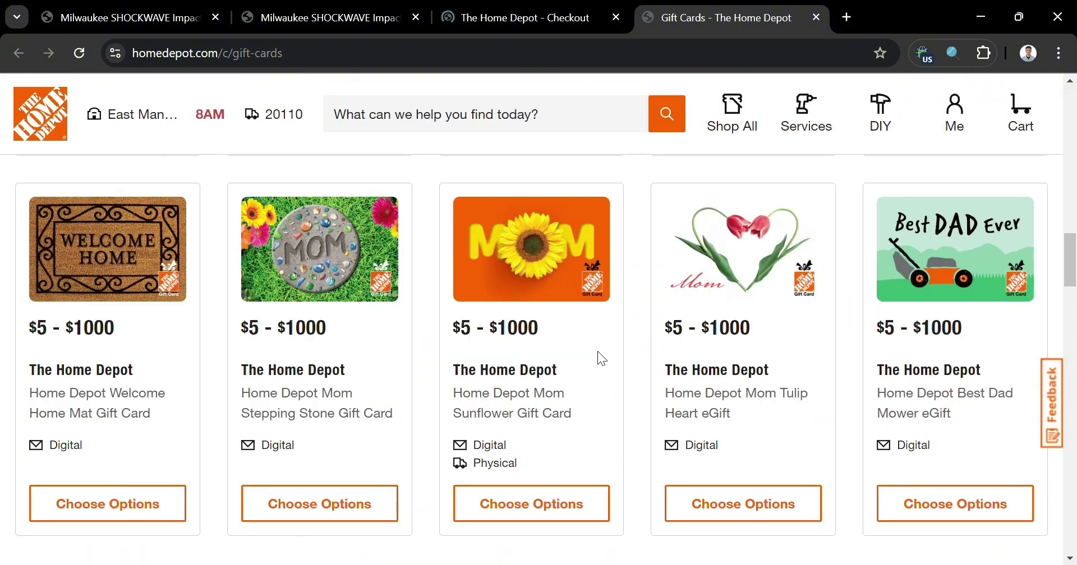
scroll(549, 439, "up", 13)
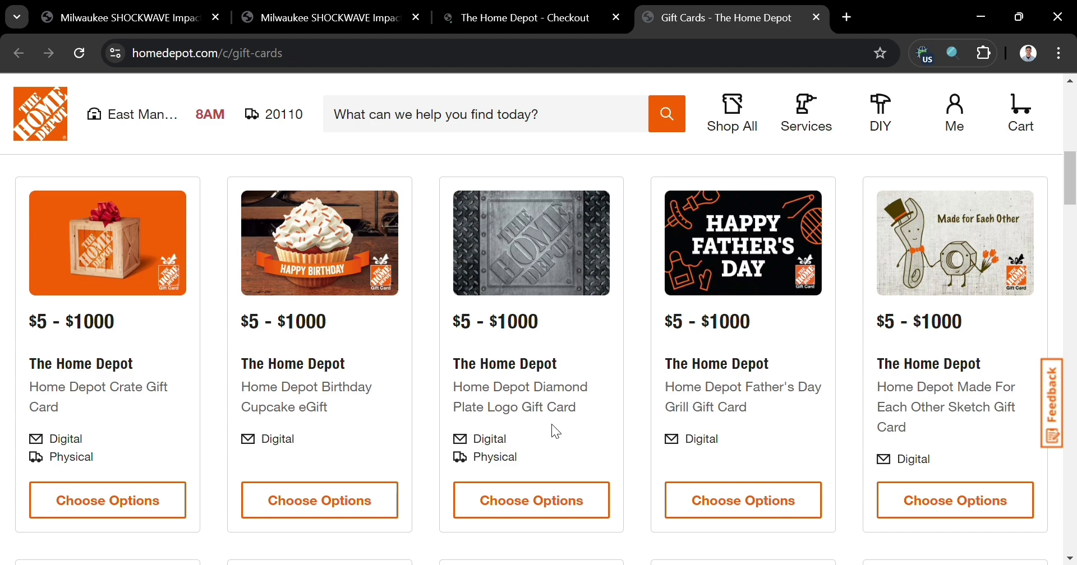
scroll(555, 431, "up", 10)
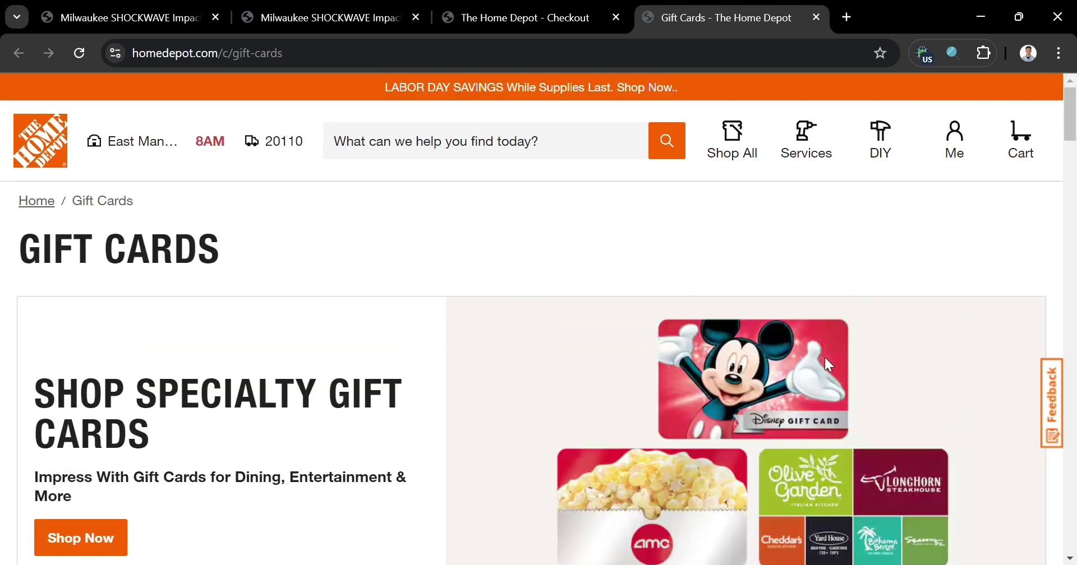
left_click(571, 8)
scroll(522, 473, "down", 3)
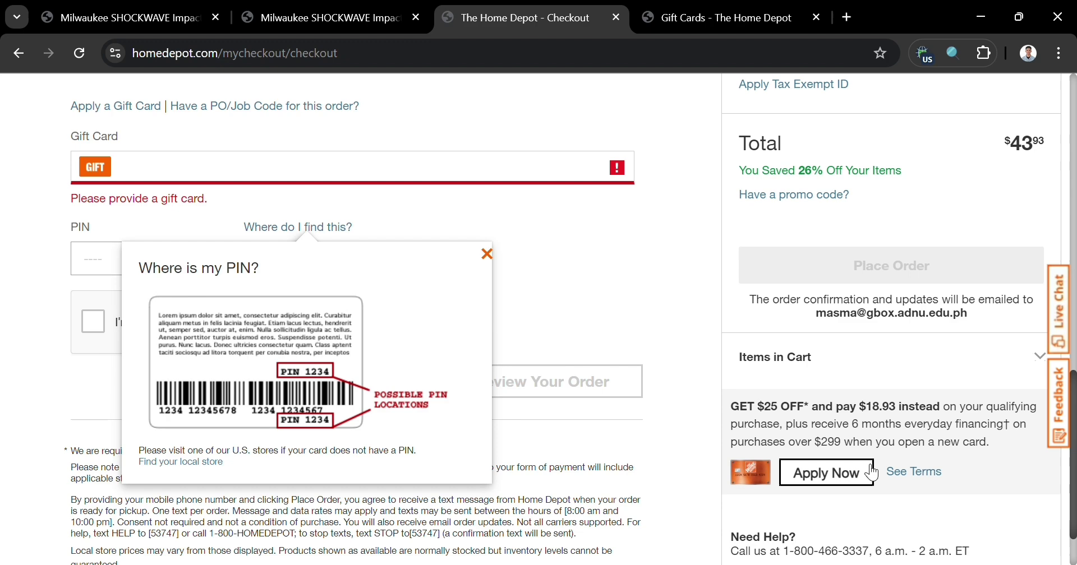
scroll(494, 468, "down", 1)
scroll(452, 383, "up", 3)
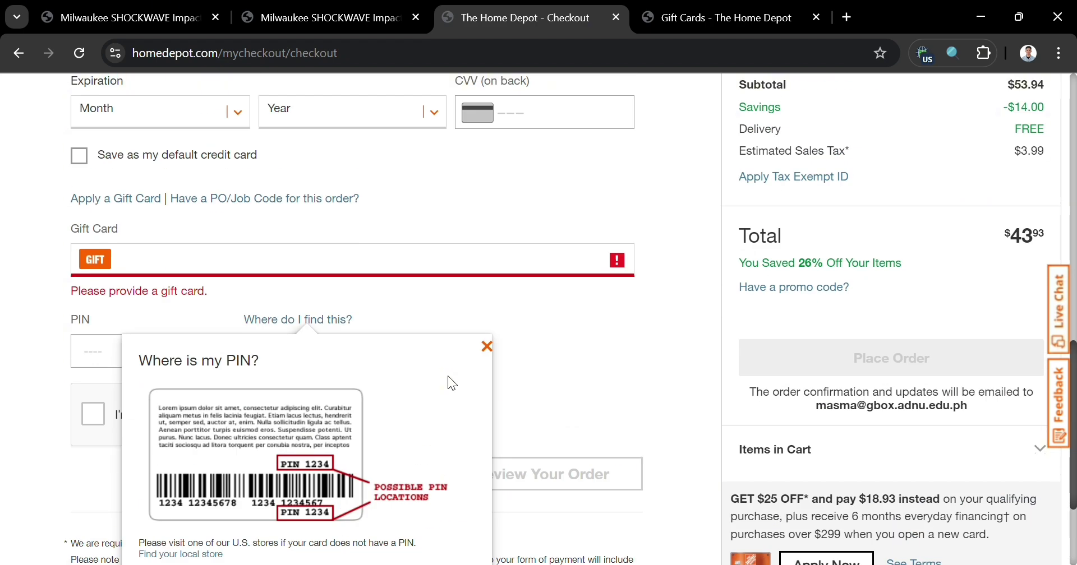
scroll(452, 383, "up", 3)
scroll(902, 451, "up", 3)
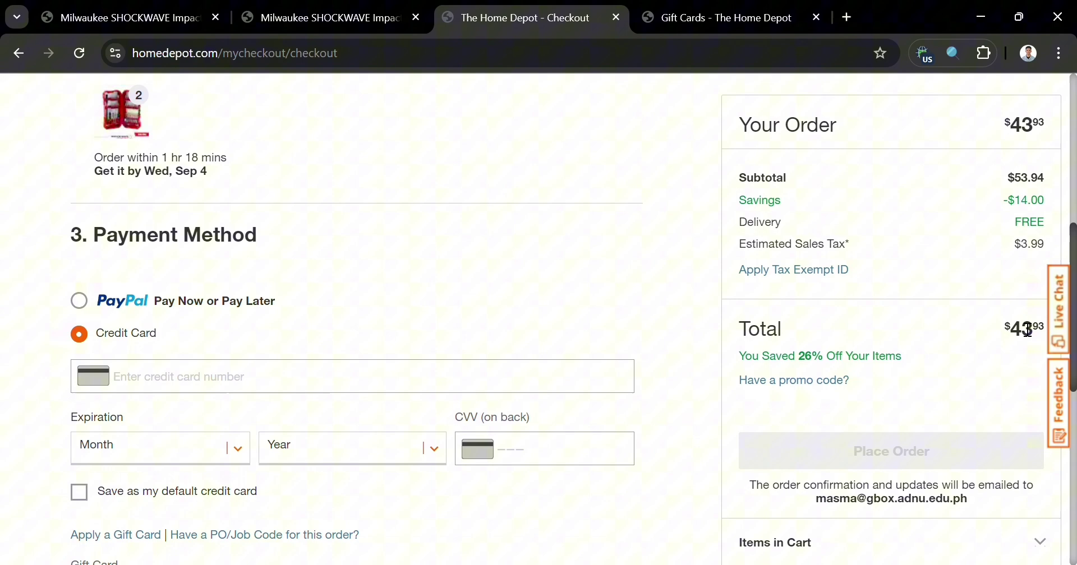
left_click(681, 12)
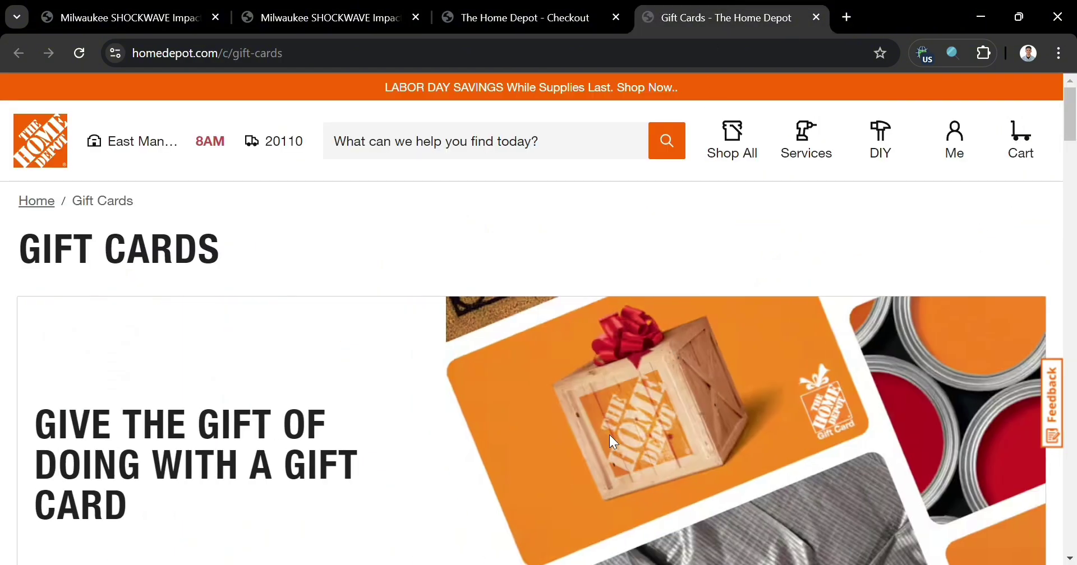
scroll(610, 437, "down", 15)
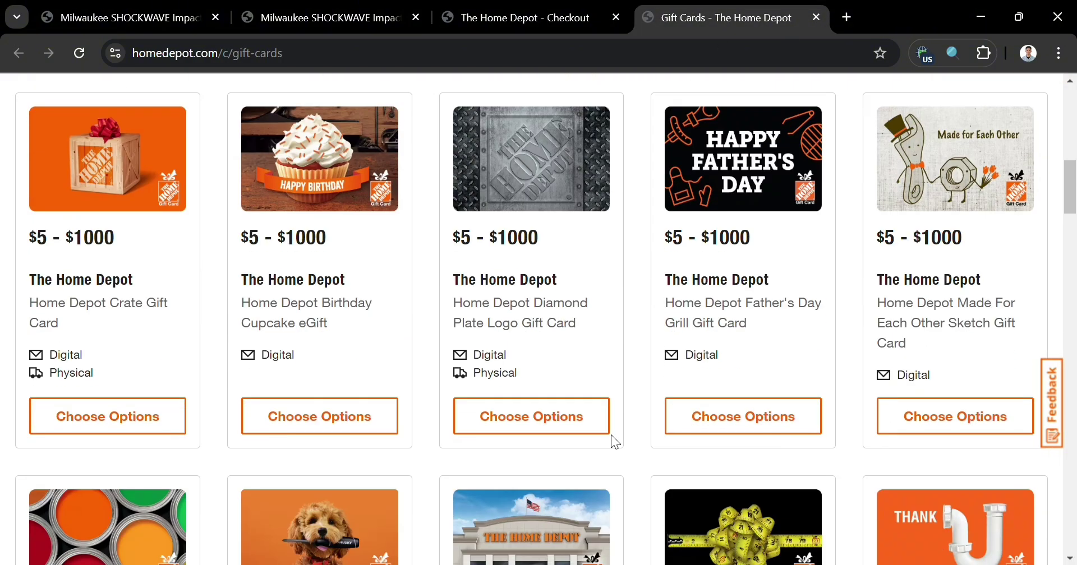